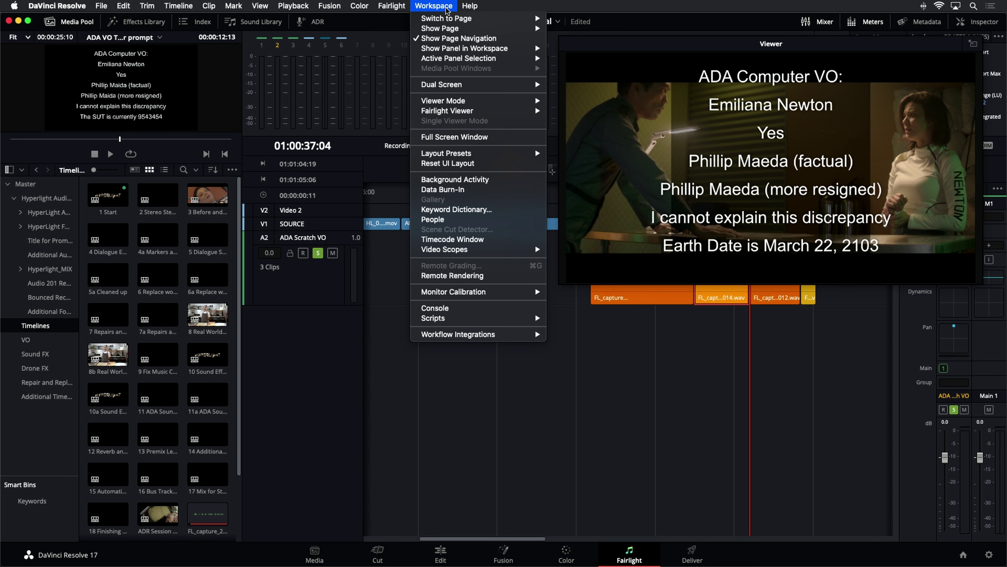
Reset the UI layout to dock the floating viewer and show the Media Pool again.
{"action": "left_click", "coordinate": [486, 166]}
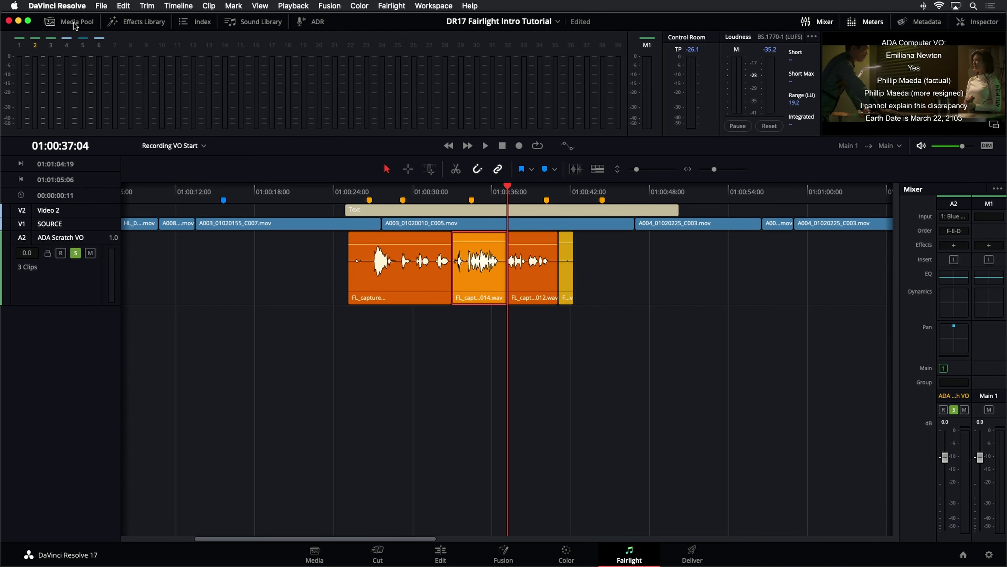
{"action": "left_click", "coordinate": [75, 22]}
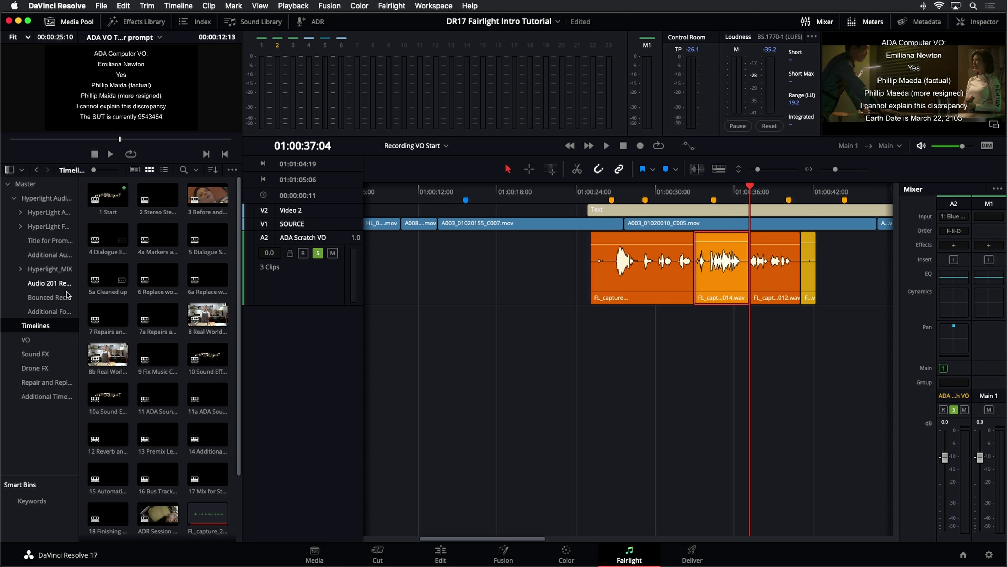
{"action": "left_click", "coordinate": [187, 229]}
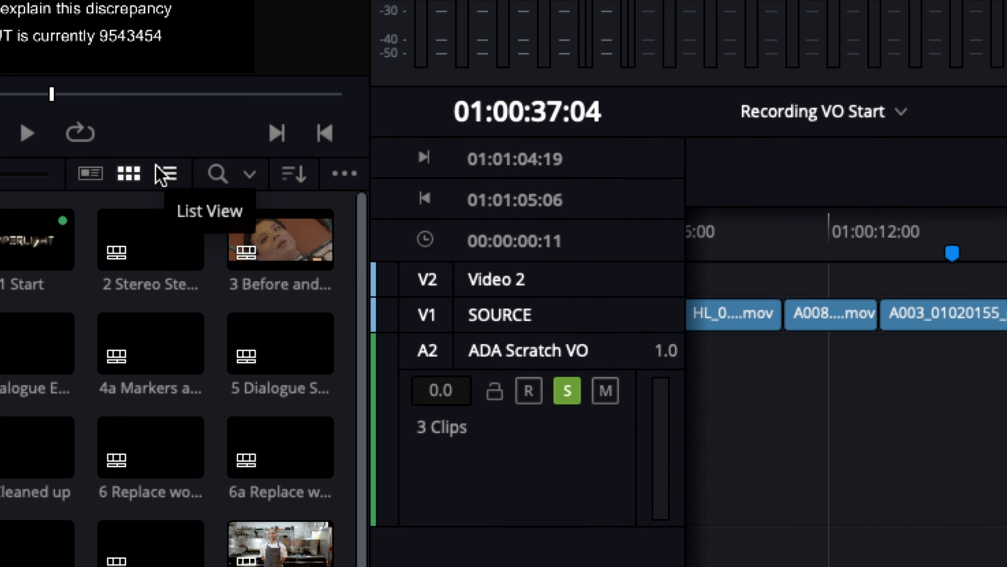
Switch the Media Pool's Timelines bin from thumbnails to list view.
{"action": "left_click", "coordinate": [166, 174]}
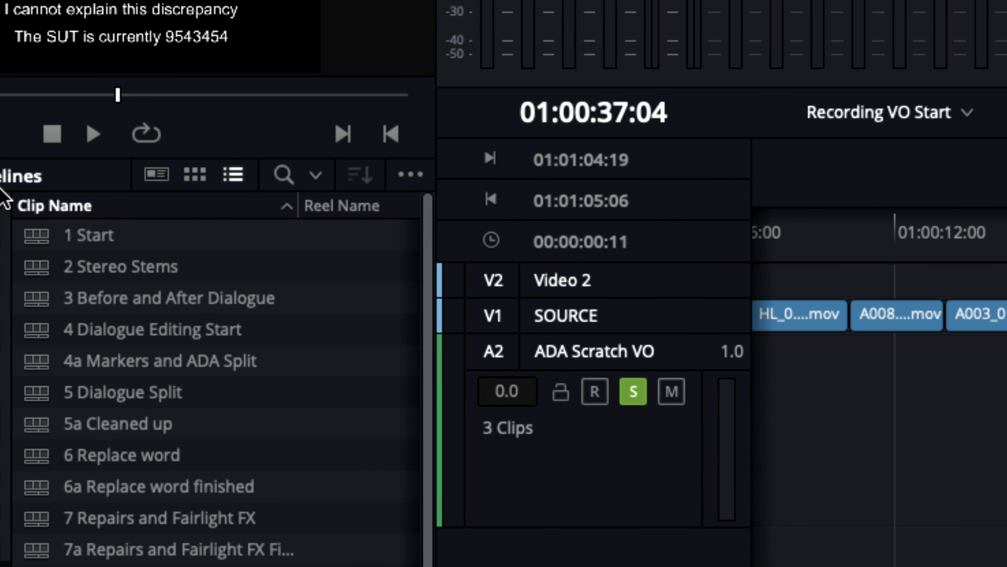
{"action": "left_click", "coordinate": [129, 173]}
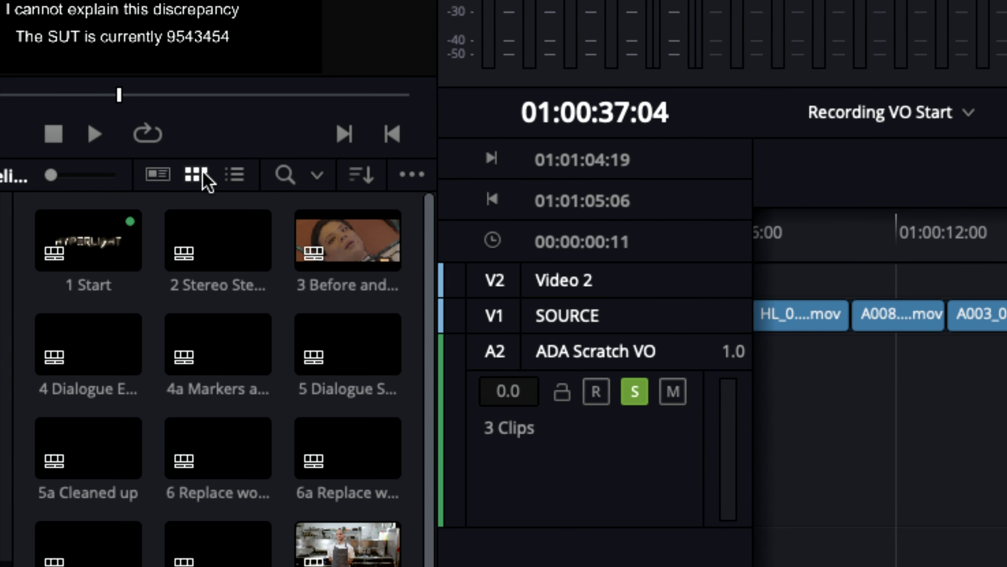
{"action": "left_click", "coordinate": [234, 173]}
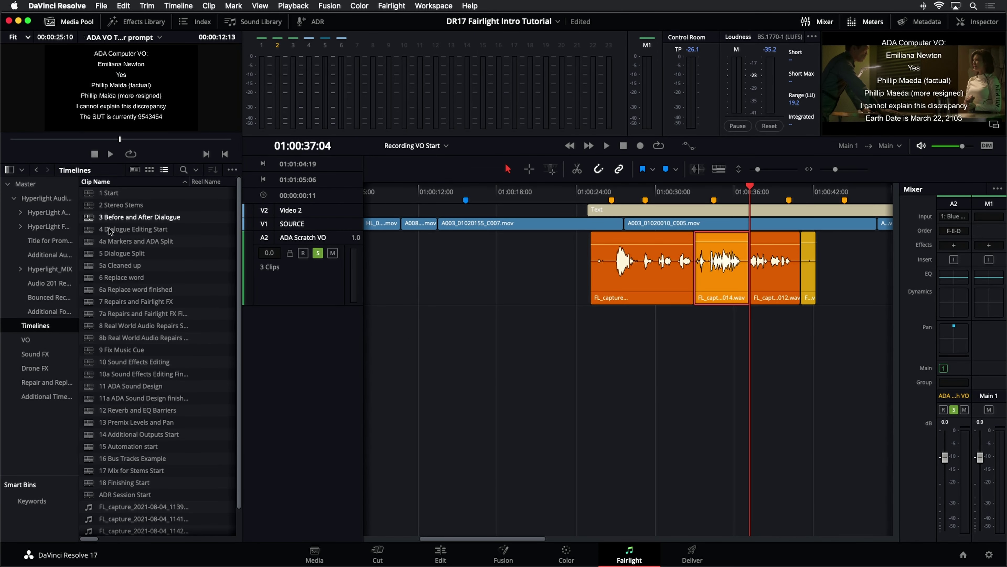
Open the Title for Prompt bin and set the Media Pool to show all clips.
{"action": "left_click", "coordinate": [52, 243]}
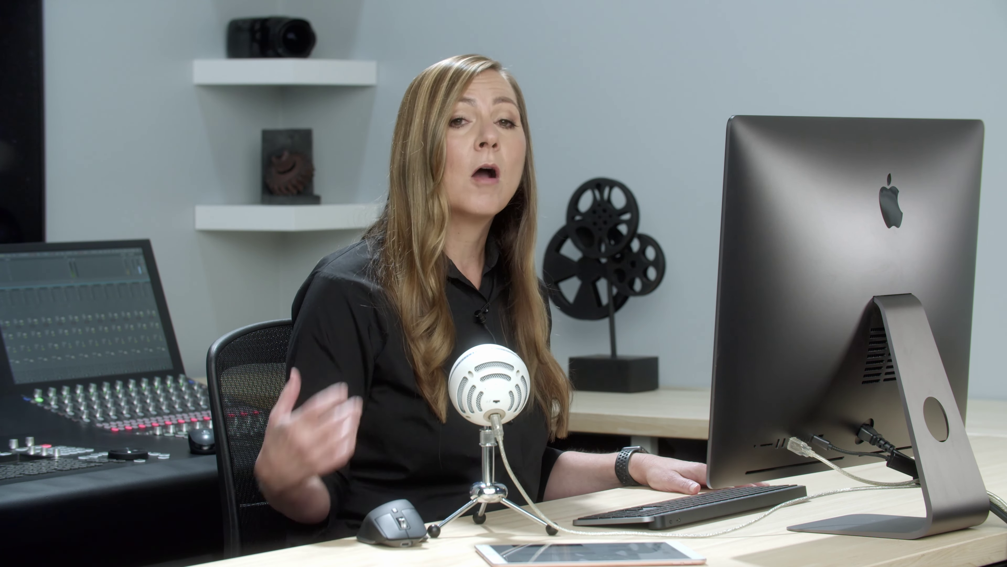
{"action": "left_click", "coordinate": [227, 160]}
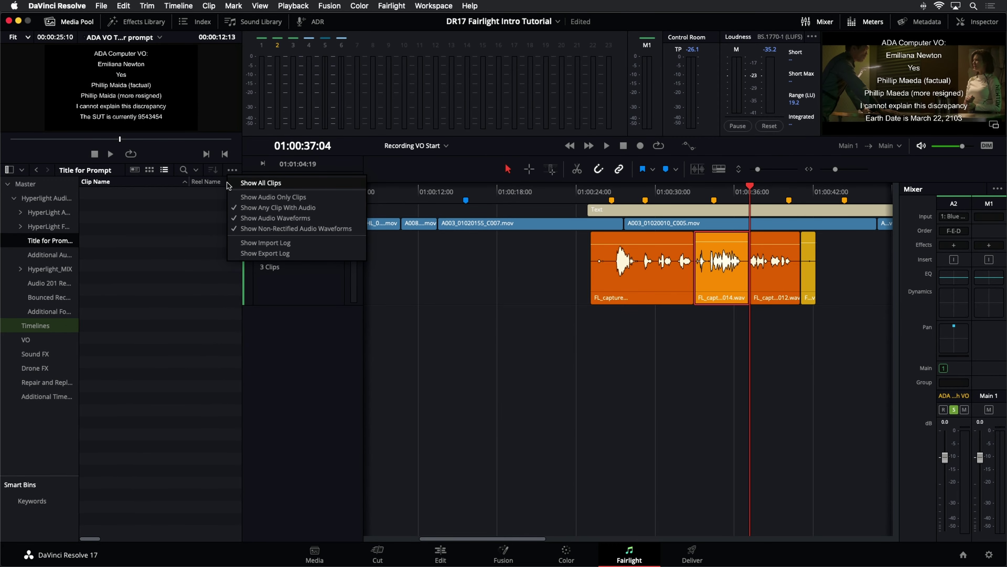
{"action": "left_click", "coordinate": [237, 183]}
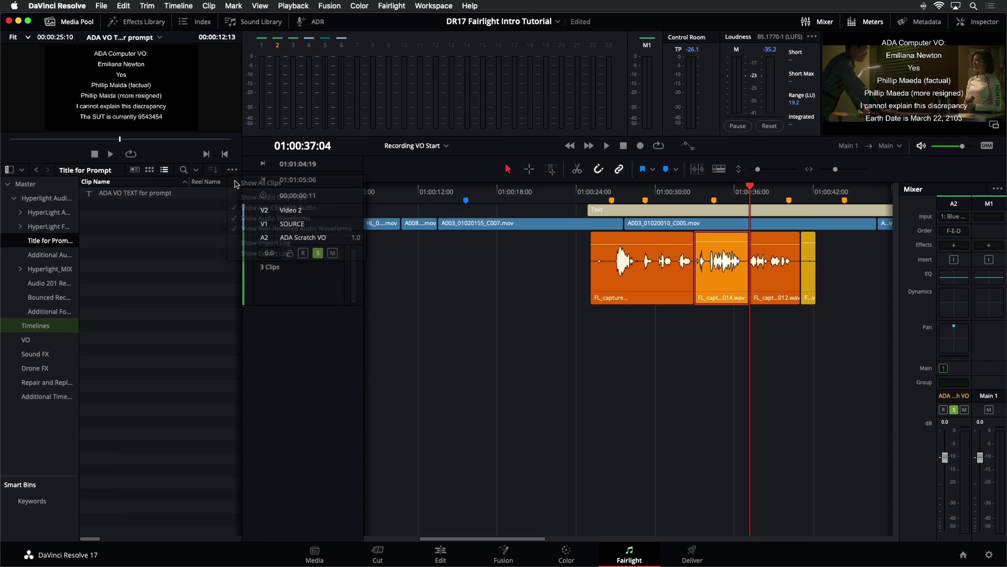
Create a new timeline named VO with Safety from the ADA VO TEXT for prompt clip.
{"action": "left_click", "coordinate": [130, 195]}
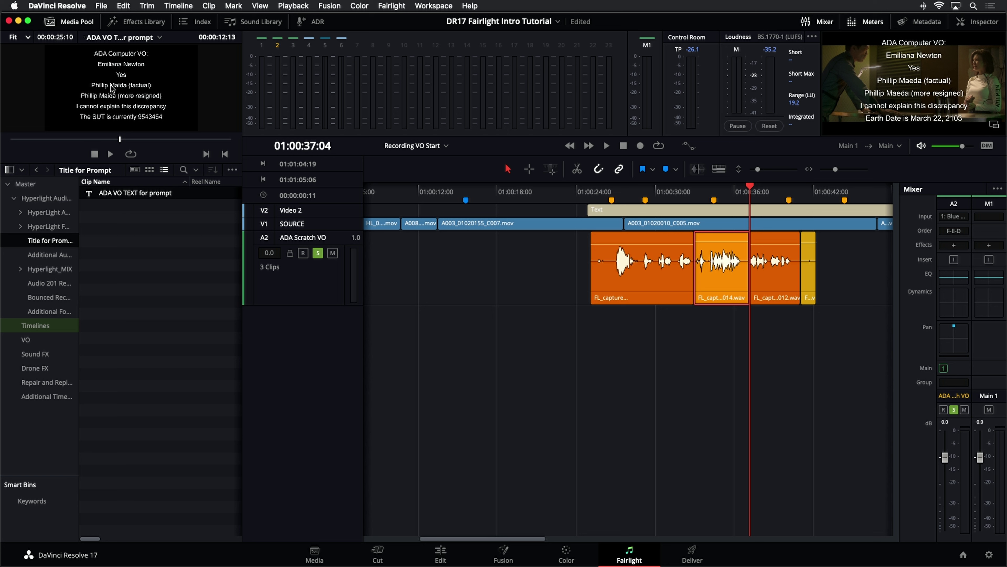
{"action": "right_click", "coordinate": [118, 196]}
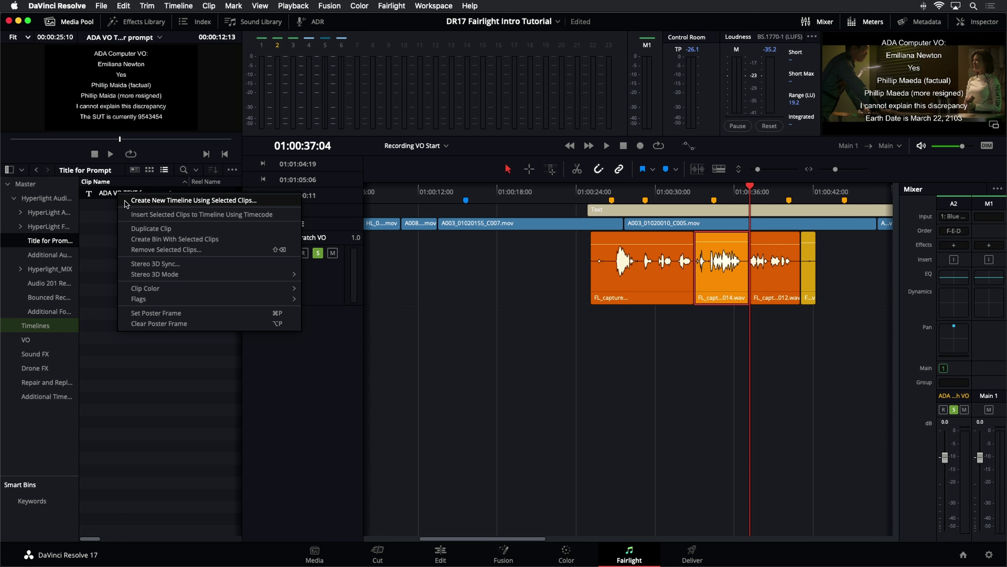
{"action": "left_click", "coordinate": [127, 201]}
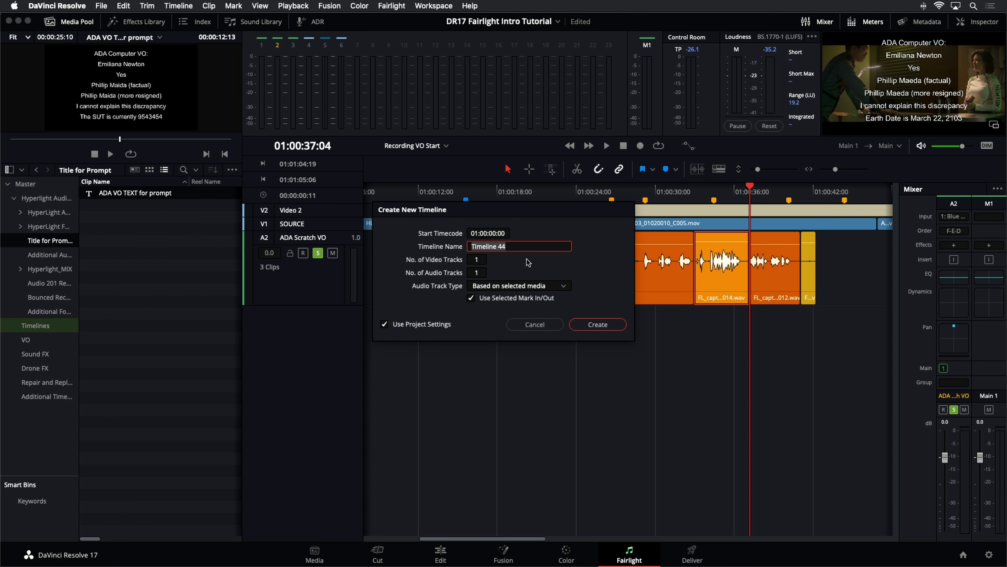
{"action": "type", "text": "V"}
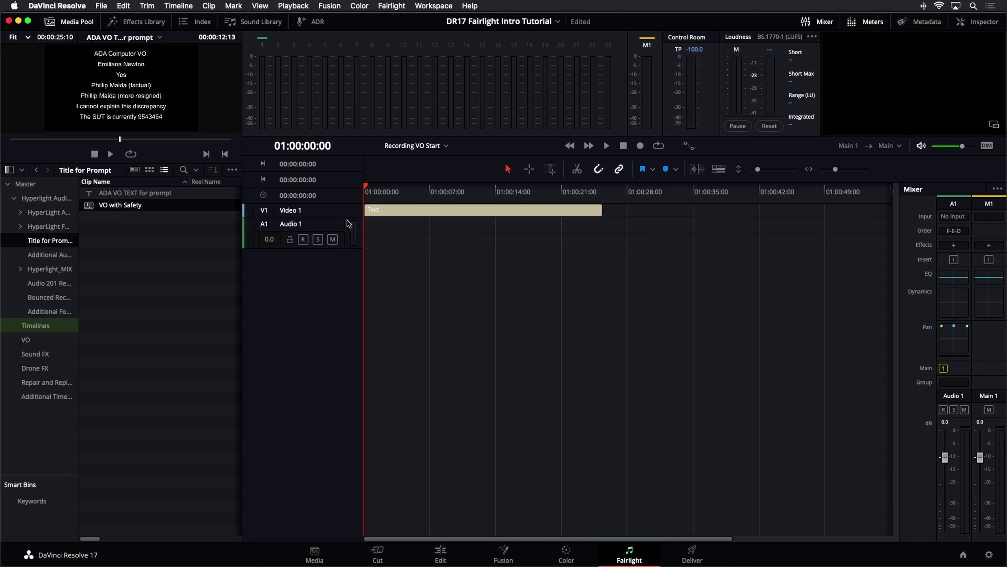
Make the Audio 1 track taller and change its track type to Mono.
{"action": "left_click", "coordinate": [321, 225]}
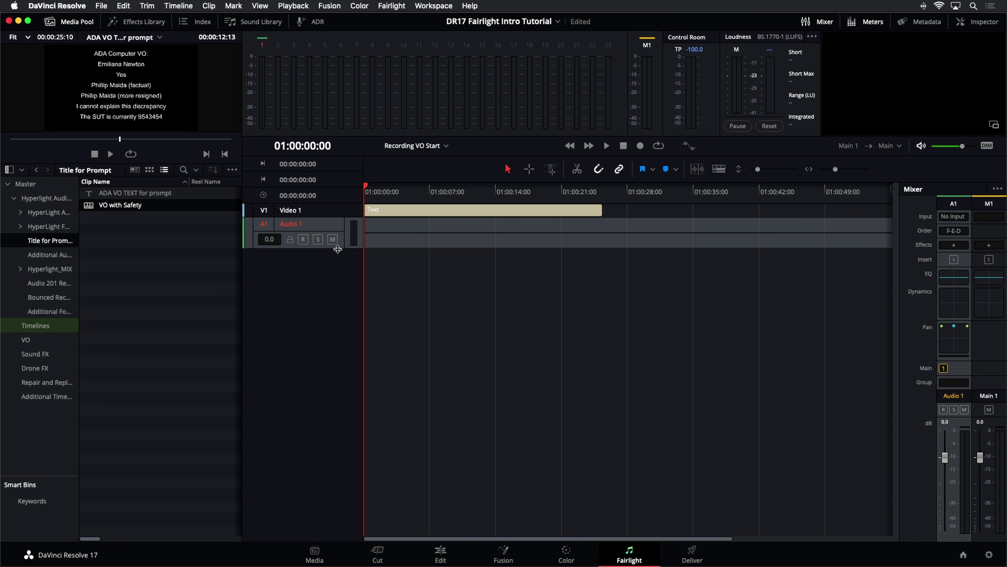
{"action": "left_click_drag", "start_coordinate": [338, 249], "coordinate": [325, 315]}
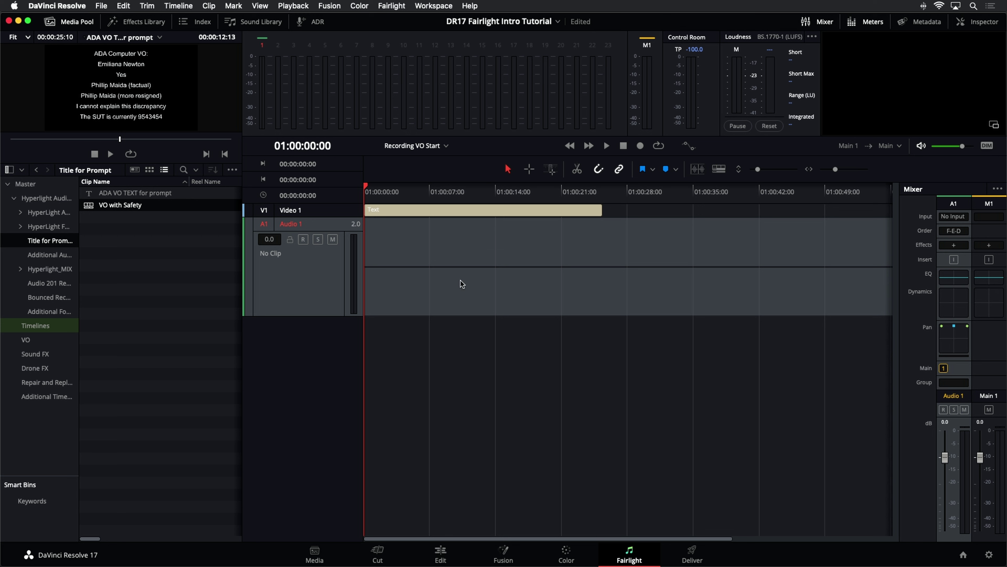
{"action": "right_click", "coordinate": [321, 267]}
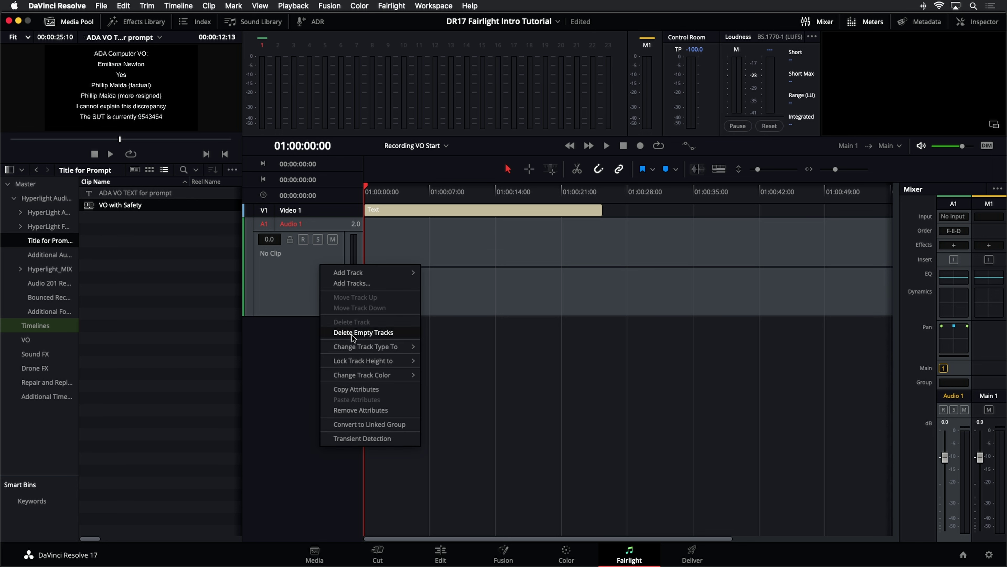
{"action": "mouse_move", "coordinate": [370, 348]}
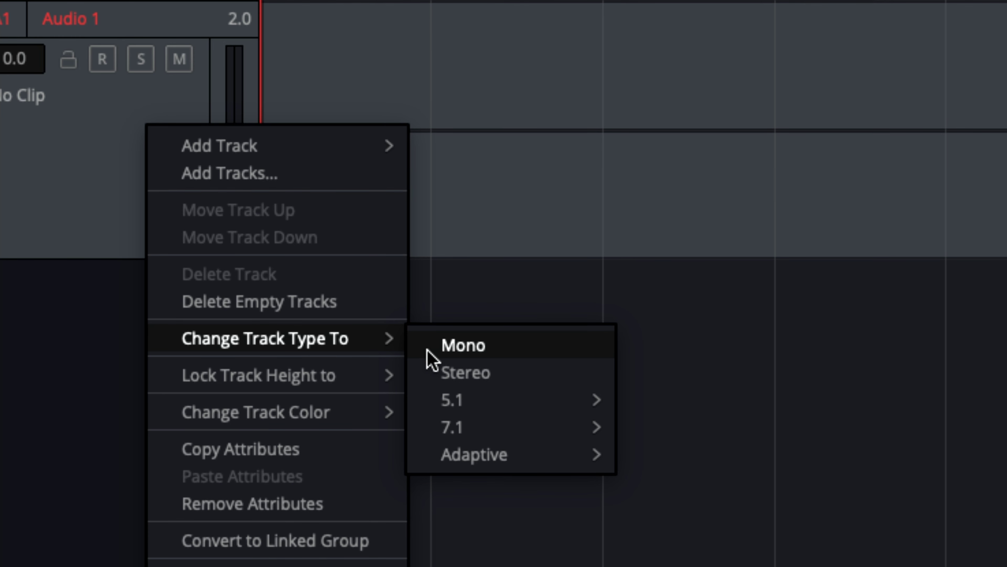
{"action": "left_click", "coordinate": [448, 348]}
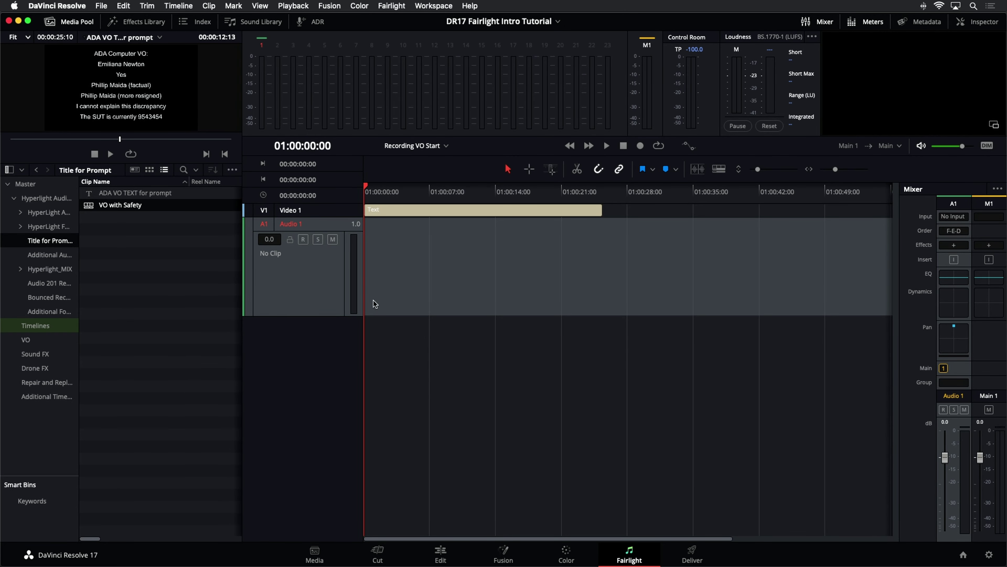
Add a second mono audio track and increase the height of the audio tracks.
{"action": "right_click", "coordinate": [330, 277]}
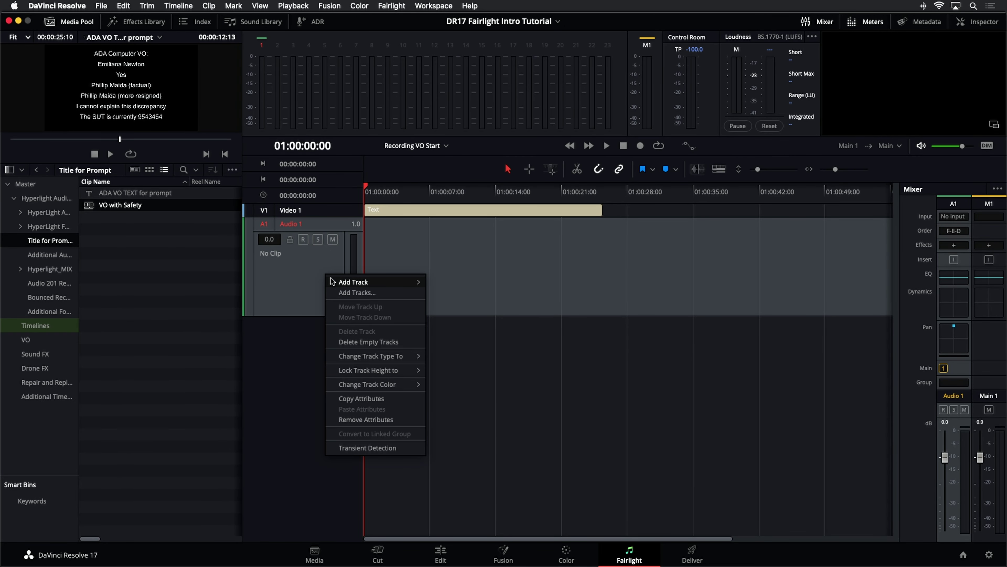
{"action": "mouse_move", "coordinate": [332, 281]}
{"action": "left_click", "coordinate": [459, 284]}
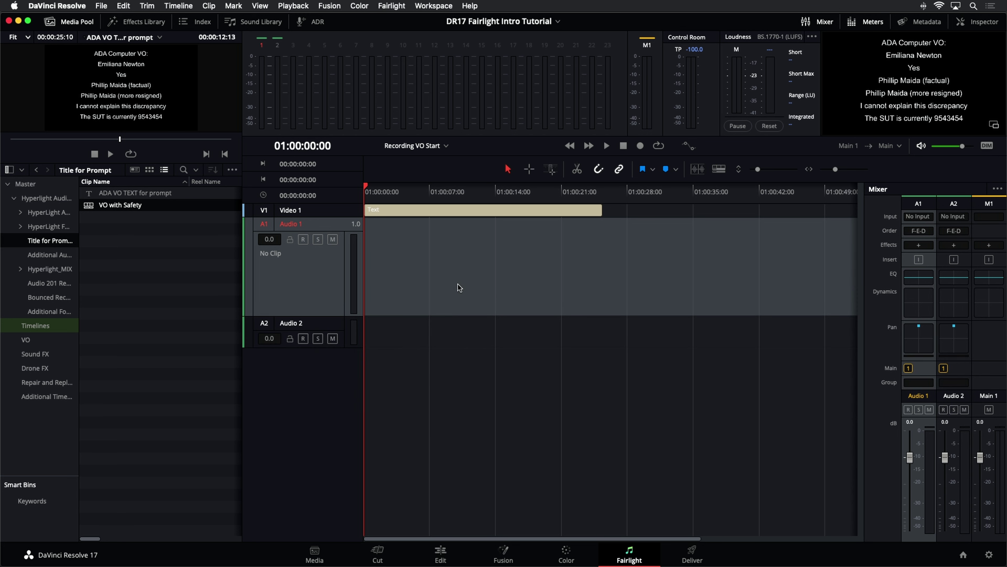
{"action": "left_click_drag", "start_coordinate": [296, 347], "coordinate": [300, 445]}
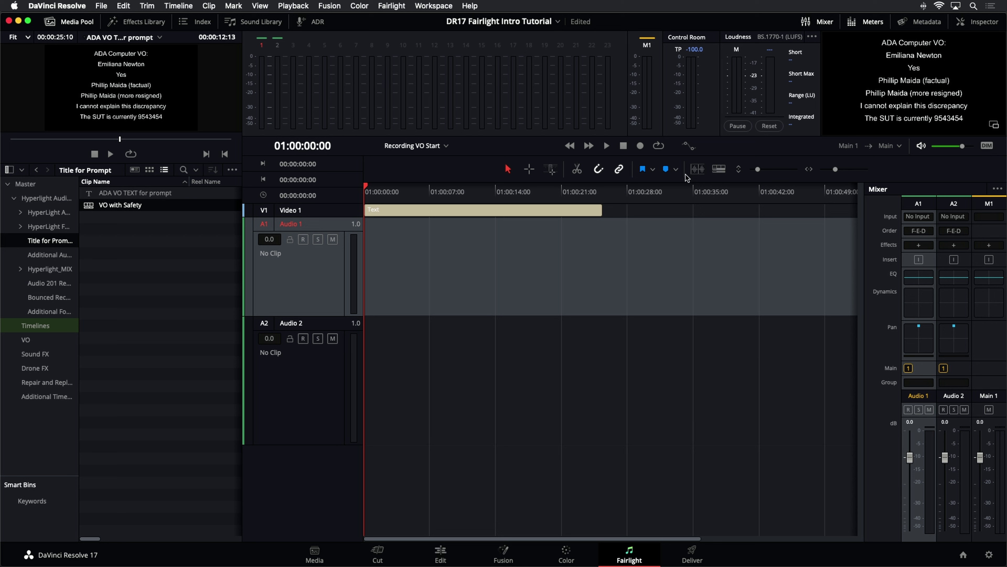
{"action": "mouse_move", "coordinate": [757, 169]}
{"action": "left_mouse_down"}
{"action": "mouse_move", "coordinate": [773, 168]}
{"action": "mouse_move", "coordinate": [763, 170]}
{"action": "left_mouse_up"}
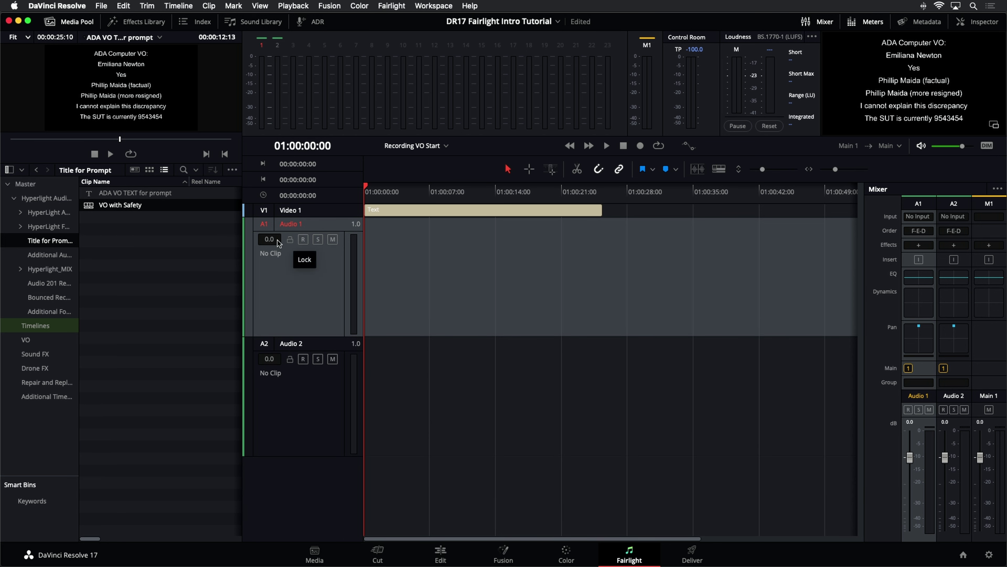
Rename the first audio track Unity VO and the second audio track VO with Safety.
{"action": "double_click", "coordinate": [303, 223]}
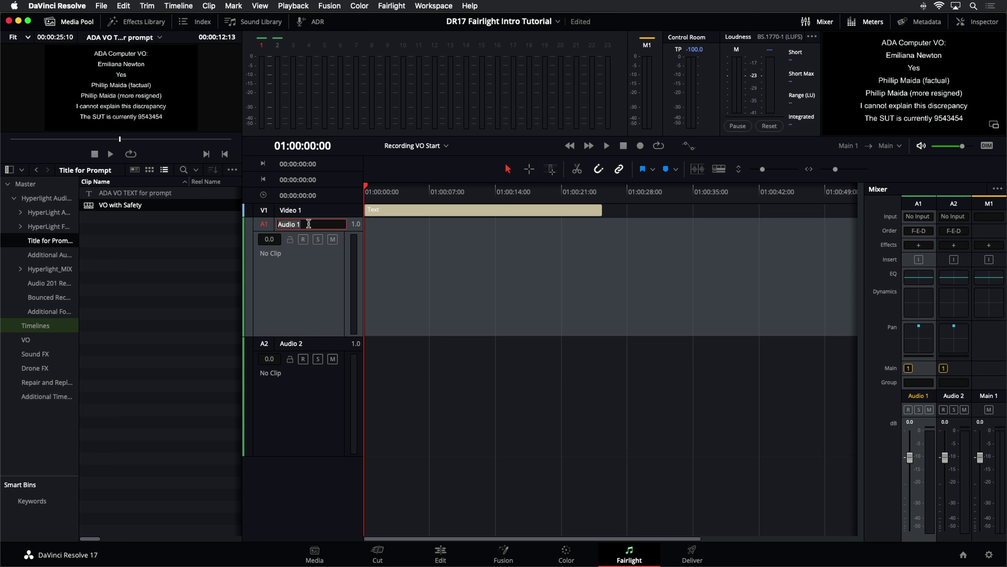
{"action": "type", "text": "Unity VO"}
{"action": "double_click", "coordinate": [296, 348]}
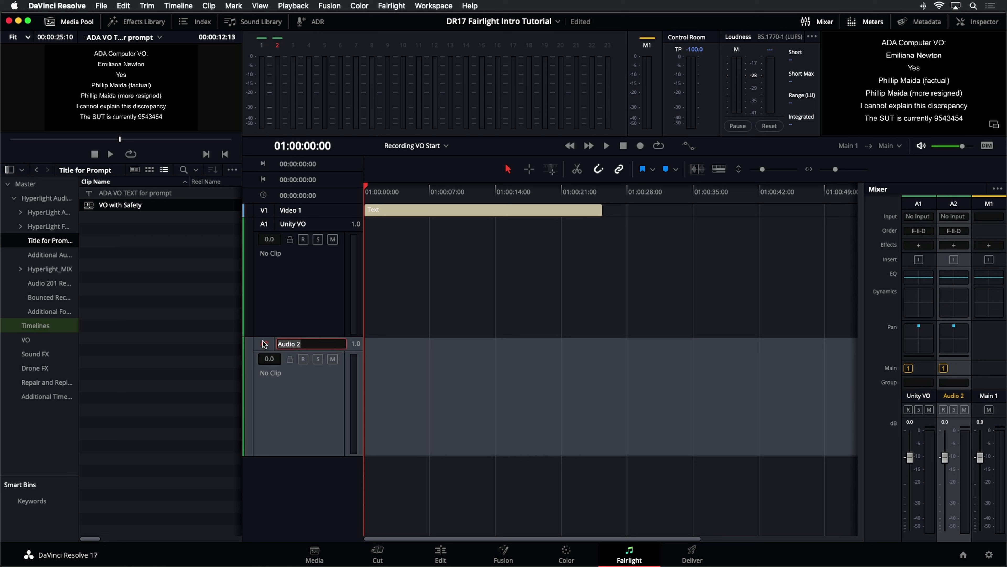
{"action": "type", "text": "VO with Safety"}
{"action": "key", "text": "Return"}
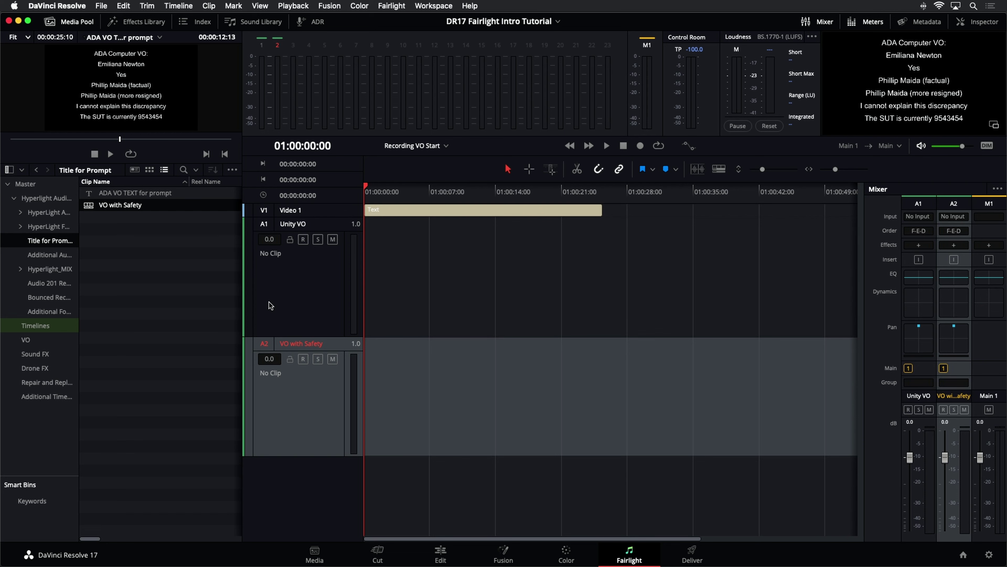
{"action": "left_click", "coordinate": [301, 298]}
{"action": "left_click", "coordinate": [322, 380]}
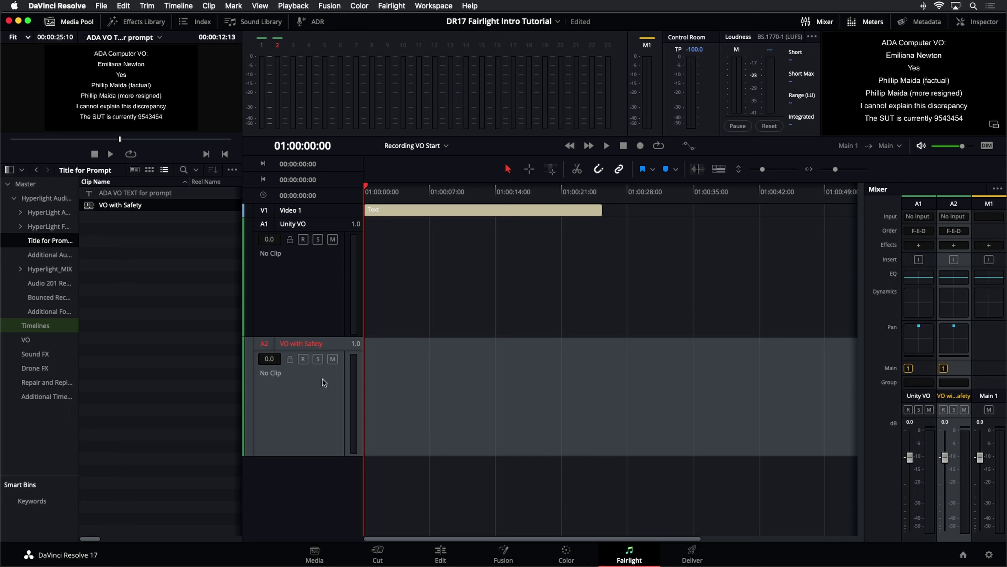
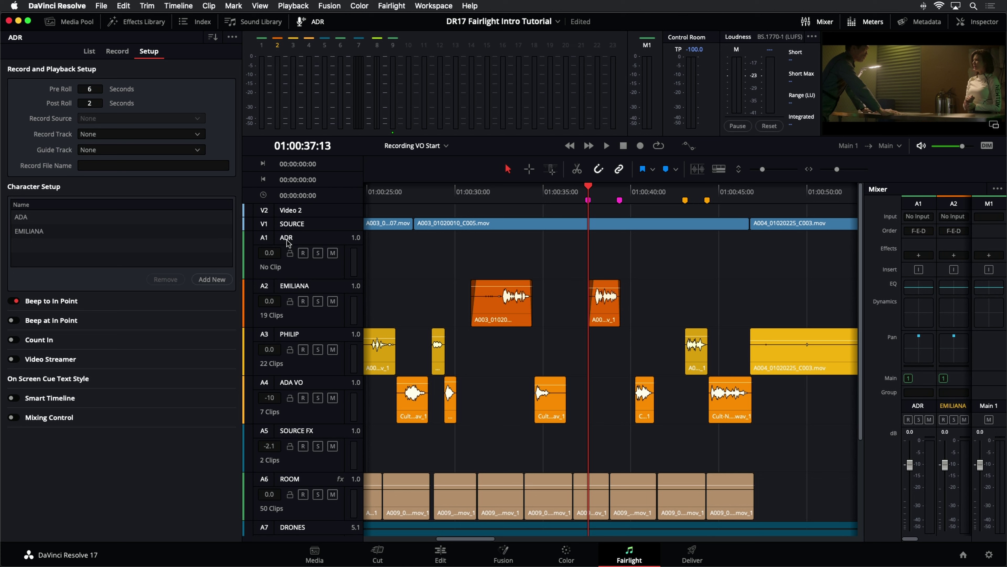
Set the ADR record track to ADR and the record source to 1: Blue Snowball.
{"action": "left_click", "coordinate": [335, 271]}
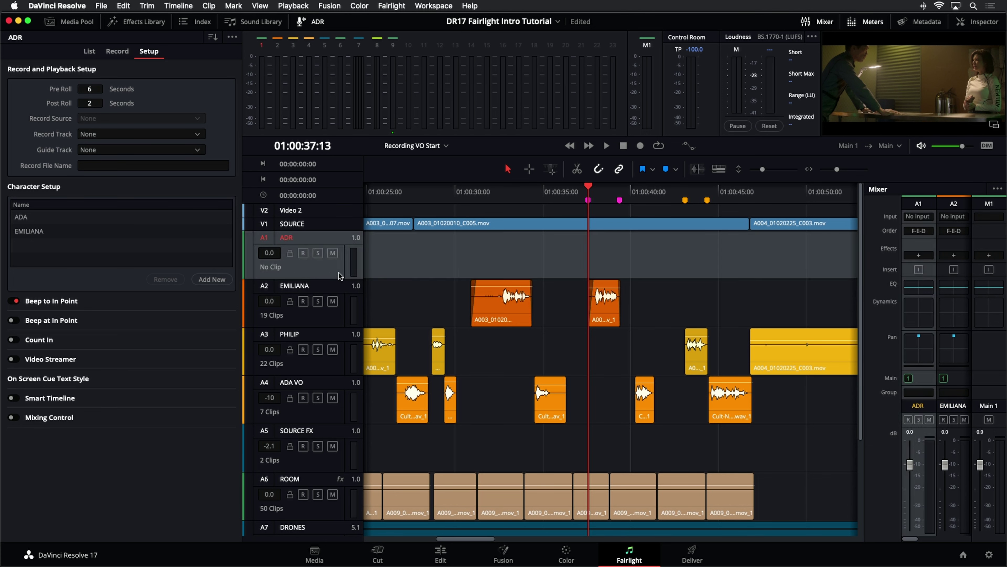
{"action": "left_click", "coordinate": [340, 275]}
{"action": "left_click", "coordinate": [340, 274]}
{"action": "left_click", "coordinate": [126, 135]}
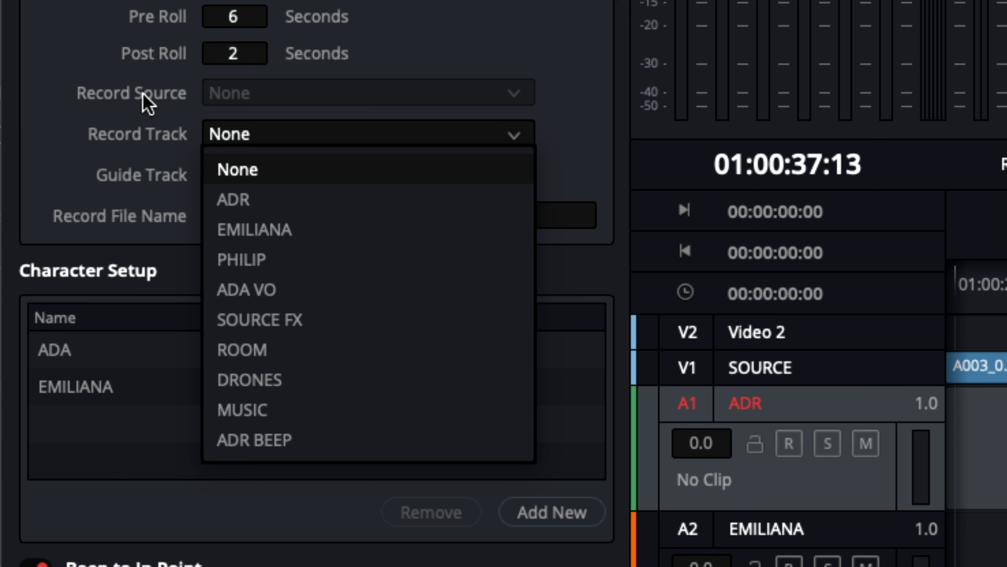
{"action": "left_click", "coordinate": [258, 203]}
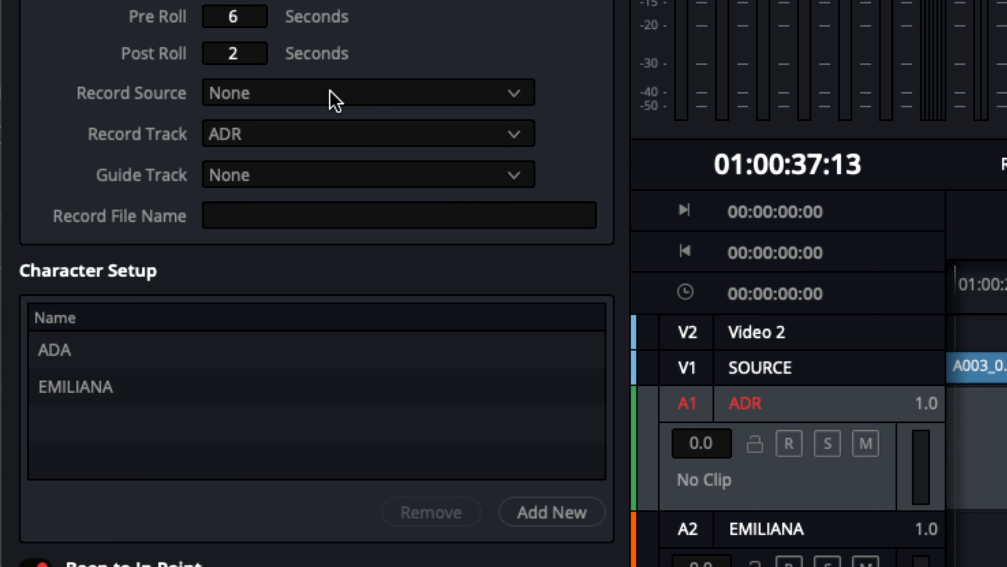
{"action": "left_click", "coordinate": [335, 101]}
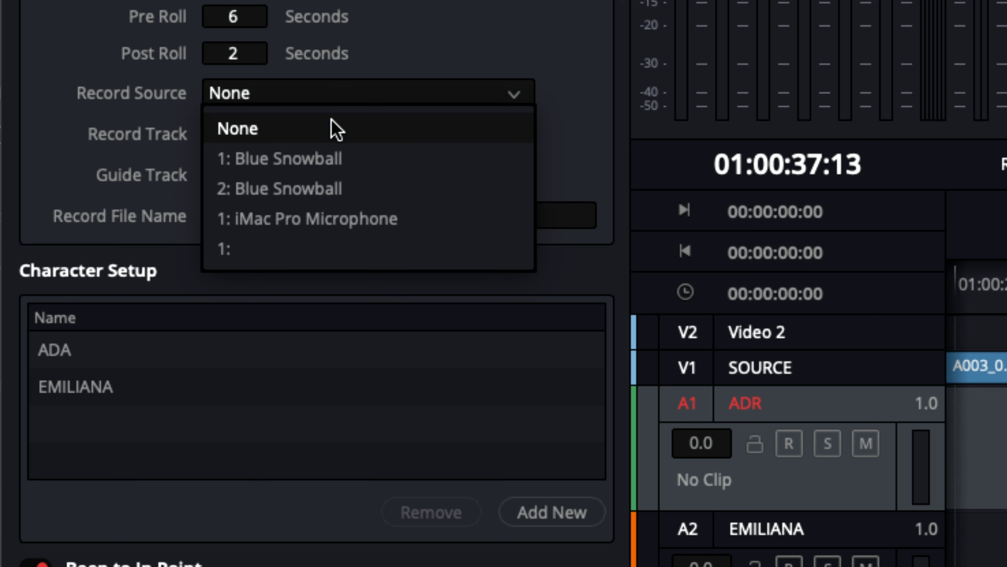
{"action": "left_click", "coordinate": [303, 163]}
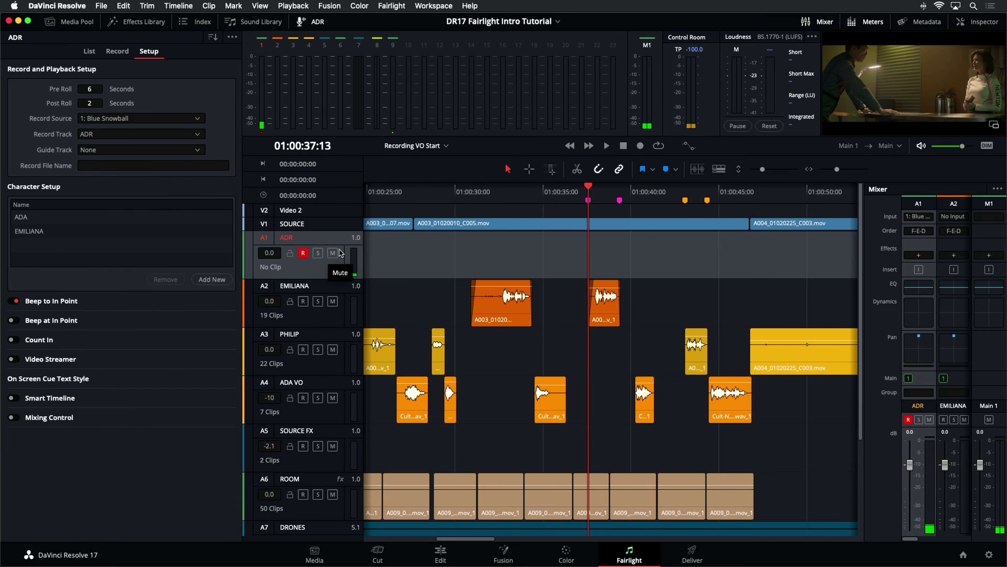
Mute the ADR track and set the ADR guide track to EMILIANA.
{"action": "left_click", "coordinate": [334, 253]}
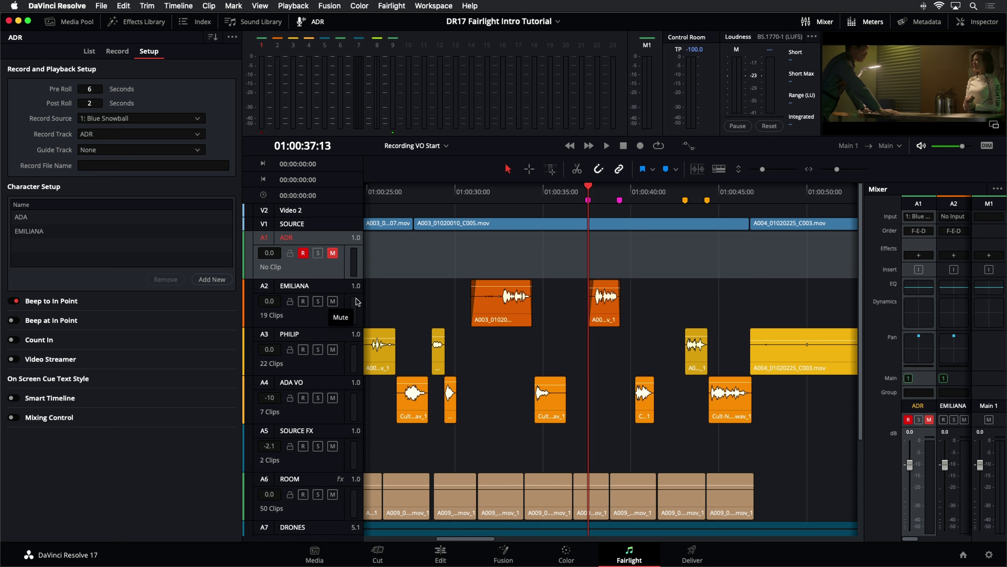
{"action": "left_click", "coordinate": [132, 149]}
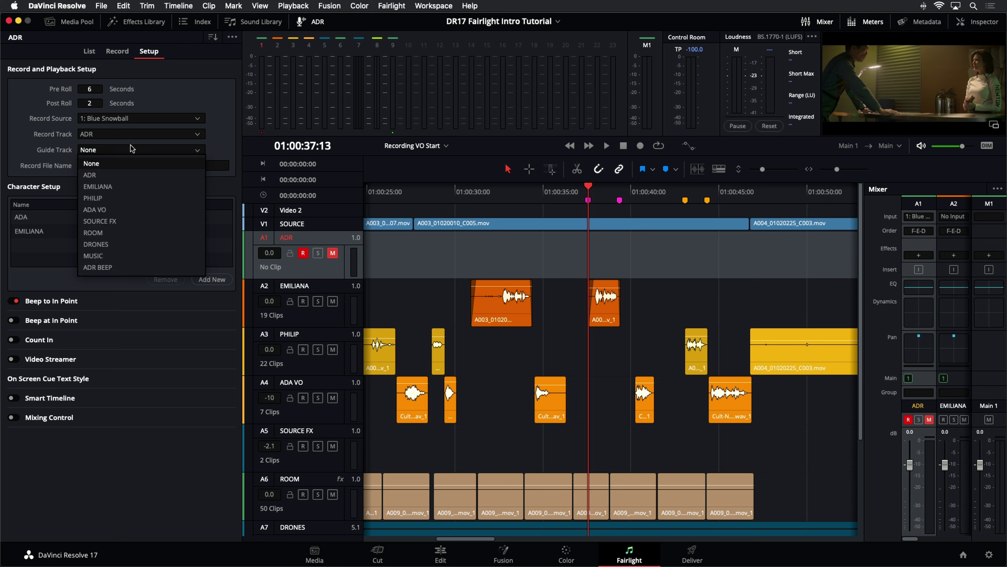
{"action": "left_click", "coordinate": [129, 186]}
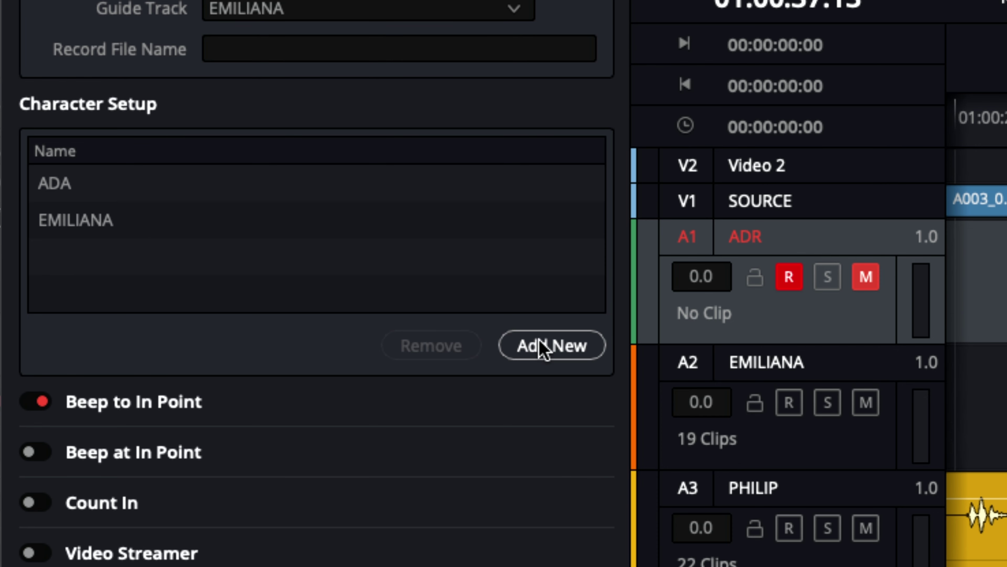
Add a new character named PHILIP to the ADR character setup.
{"action": "left_click", "coordinate": [554, 346]}
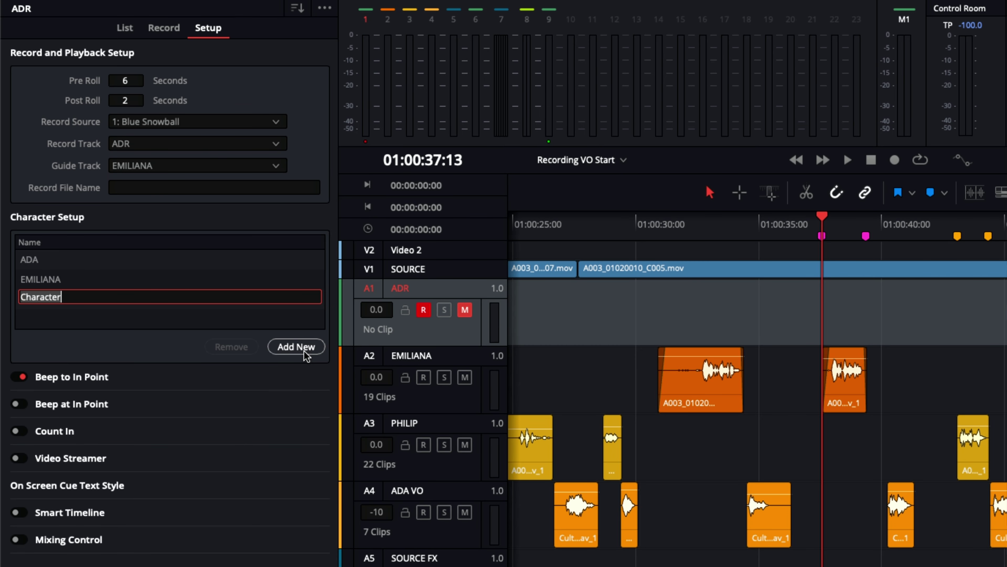
{"action": "type", "text": "PHILIP"}
{"action": "key", "text": "Return"}
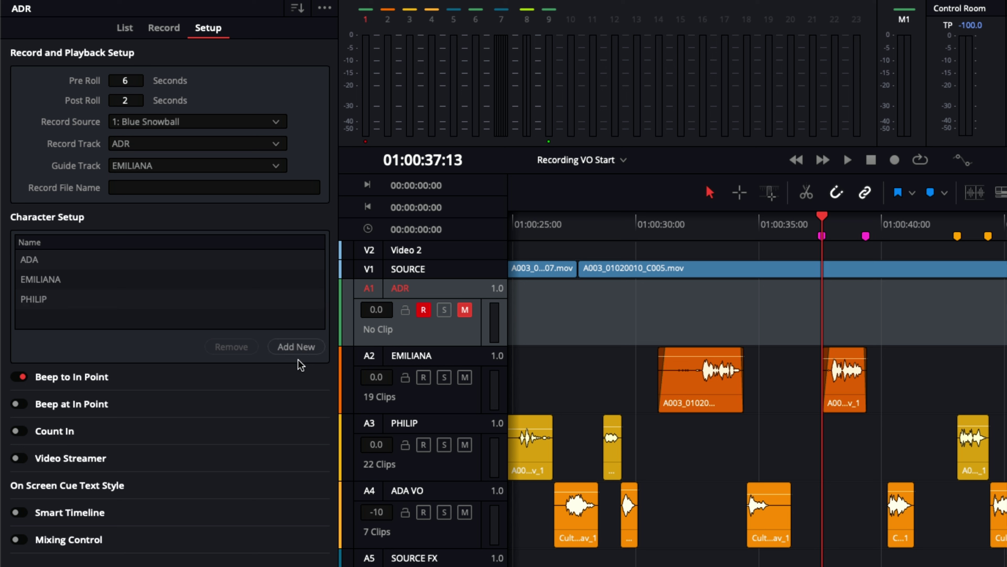
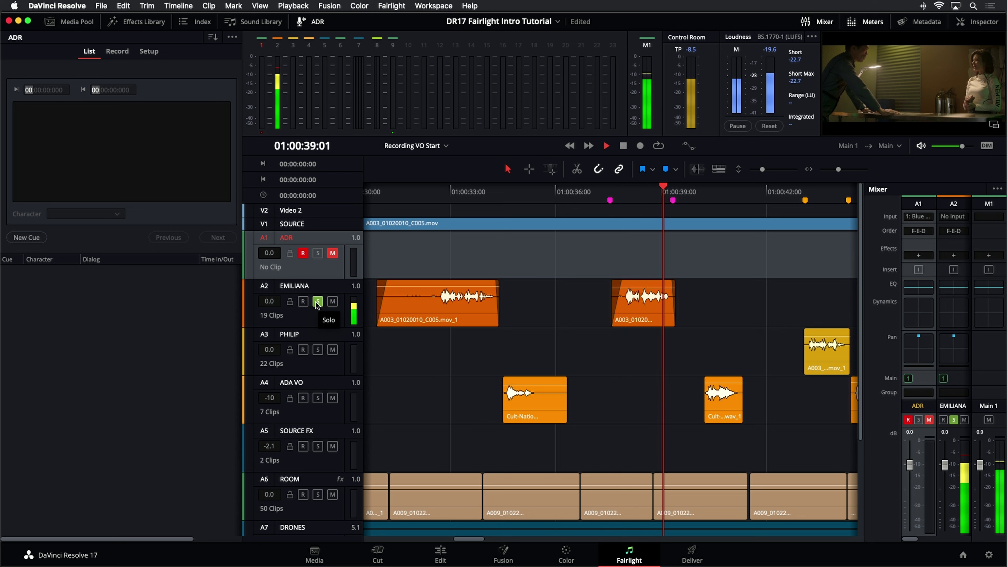
Stop playback and turn off solo on the EMILIANA track.
{"action": "key", "text": "space"}
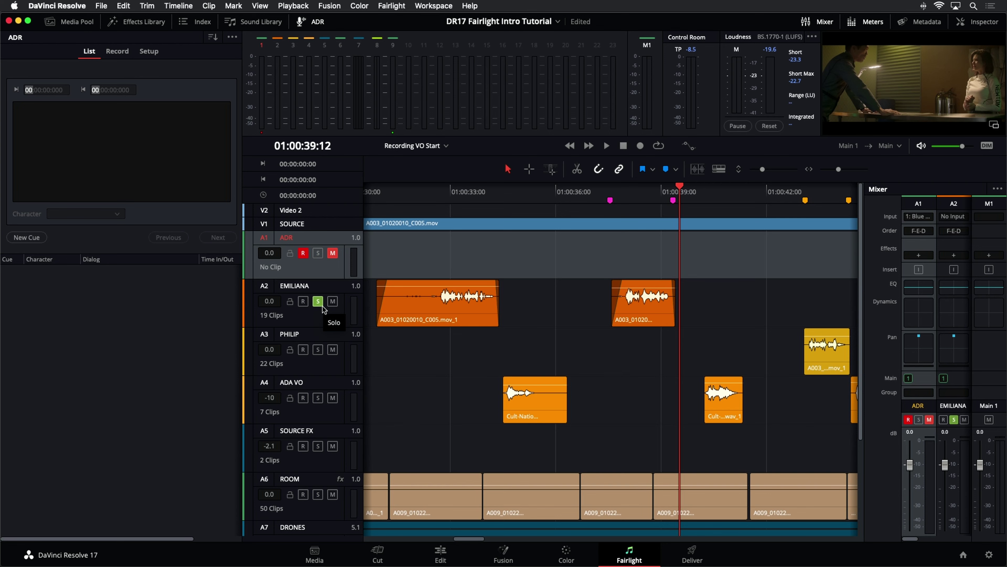
{"action": "mouse_move", "coordinate": [399, 312]}
{"action": "left_click", "coordinate": [318, 301]}
Mark the in point at the first pink marker, 01:00:37:13, and the out point at the second, 01:00:39:08.
{"action": "mouse_move", "coordinate": [608, 191]}
{"action": "left_mouse_down"}
{"action": "mouse_move", "coordinate": [580, 194]}
{"action": "mouse_move", "coordinate": [598, 194]}
{"action": "left_mouse_up"}
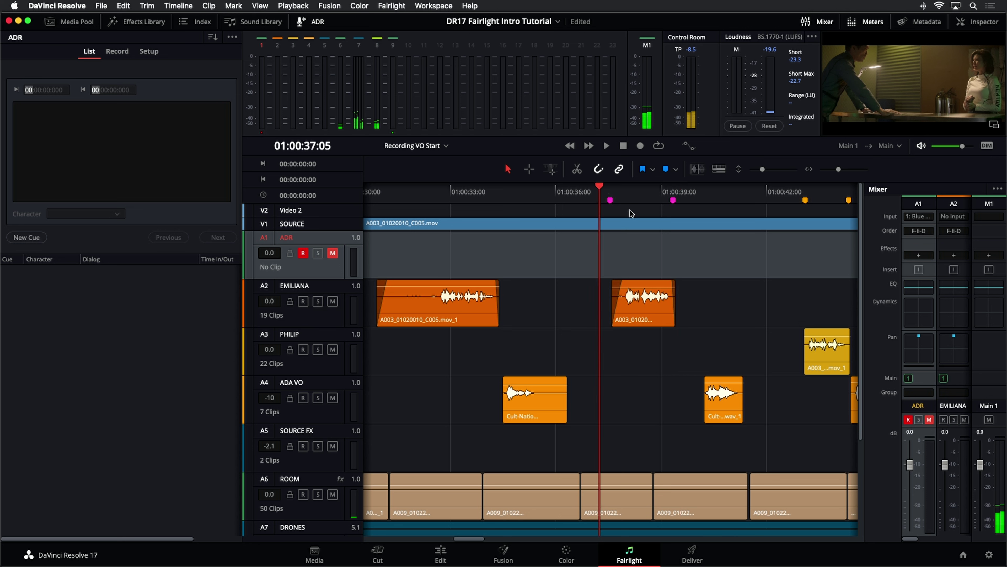
{"action": "left_click", "coordinate": [690, 192]}
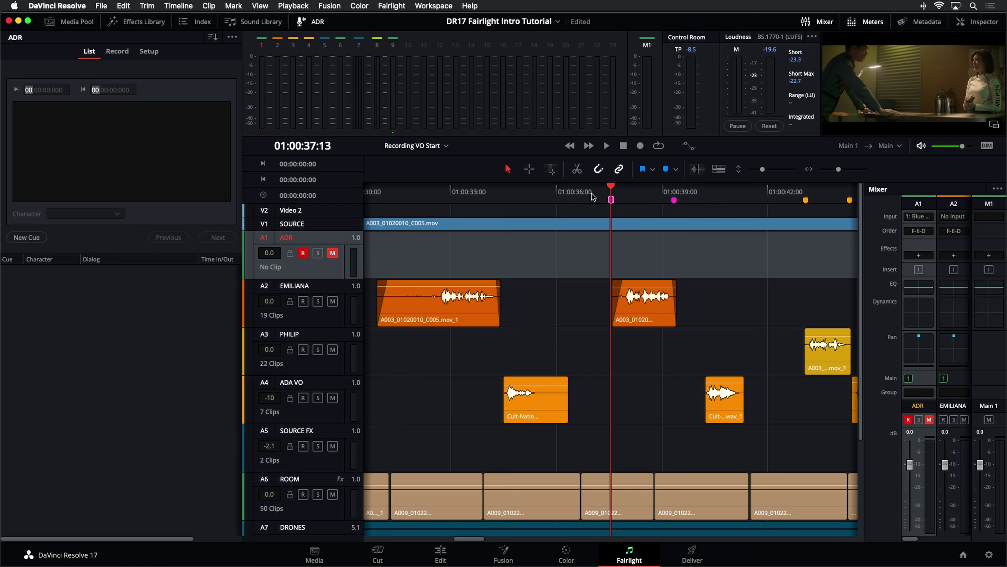
{"action": "key", "text": "i"}
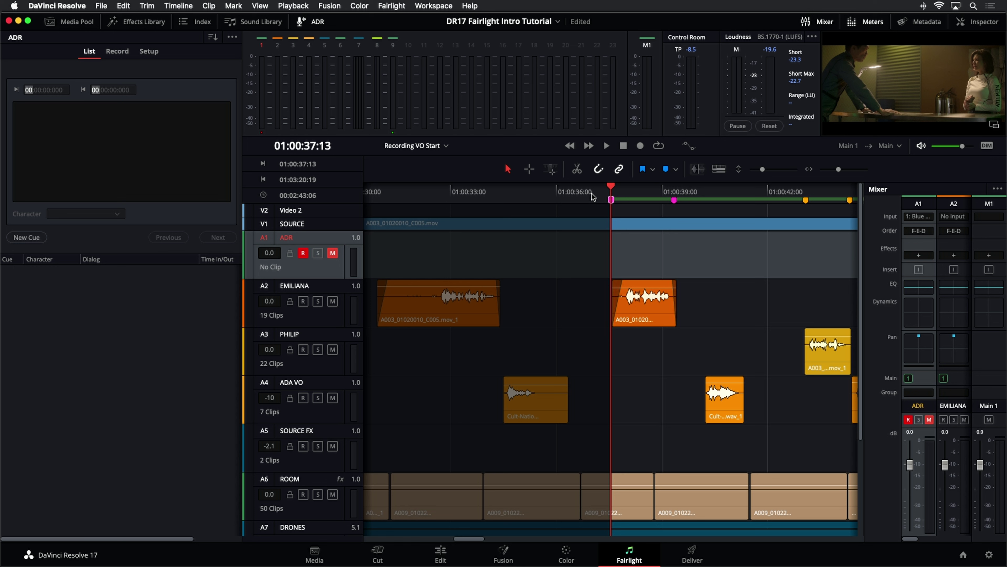
{"action": "key", "text": "shift+Down"}
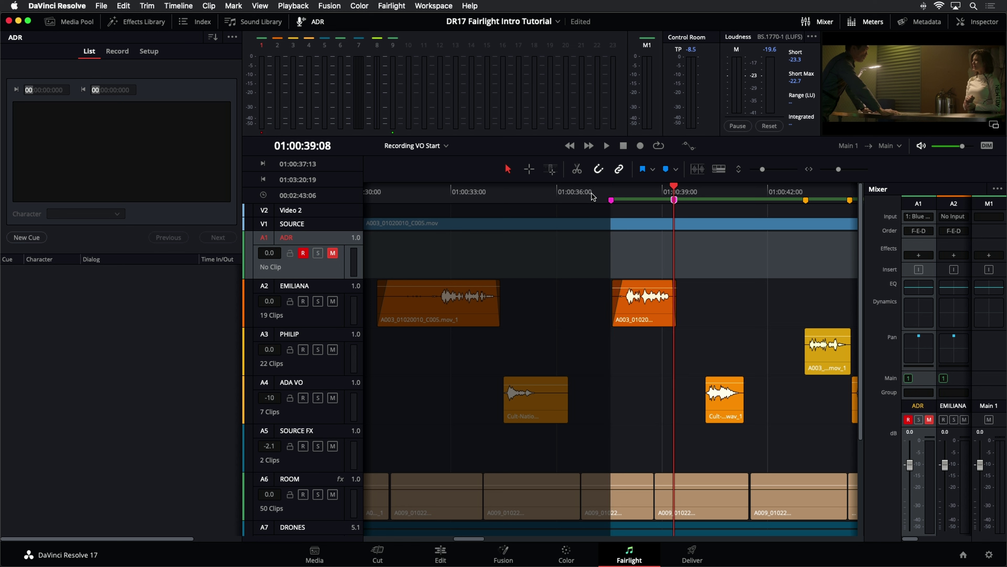
{"action": "key", "text": "o"}
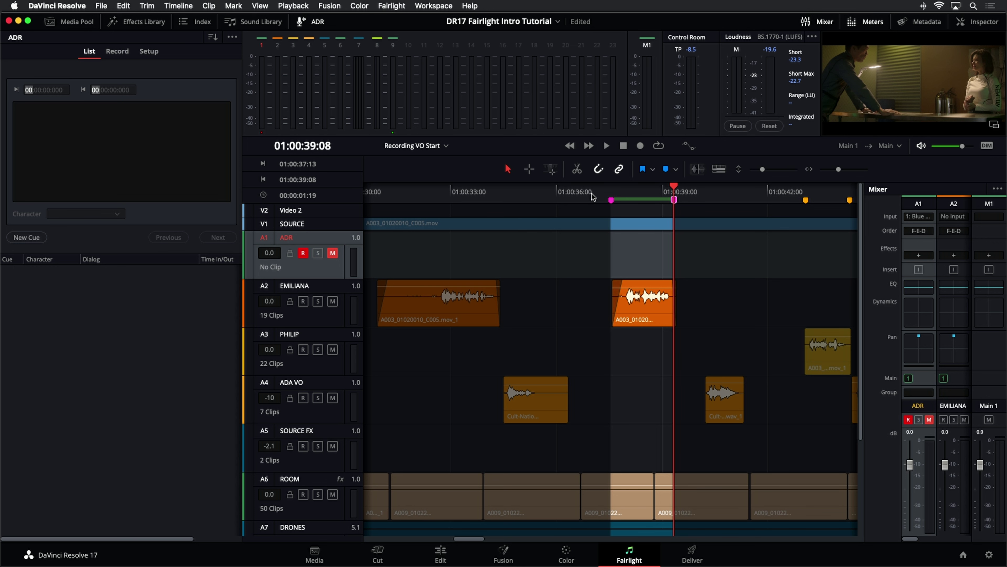
Create an ADR cue from the marked range, assign it to EMILIANA and enter the dialog "Identify the person on the medlab".
{"action": "key", "text": "super+equal"}
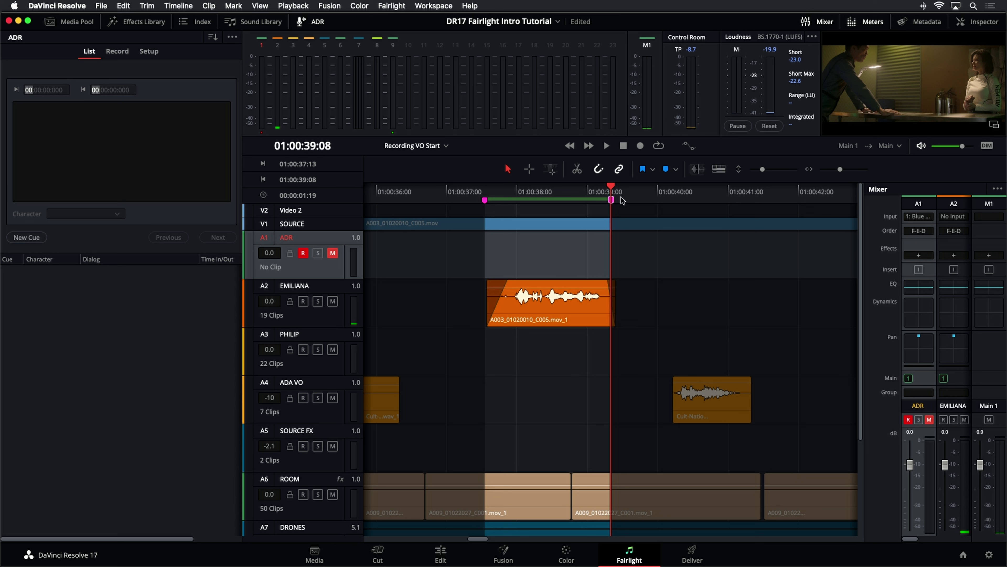
{"action": "left_click", "coordinate": [27, 238]}
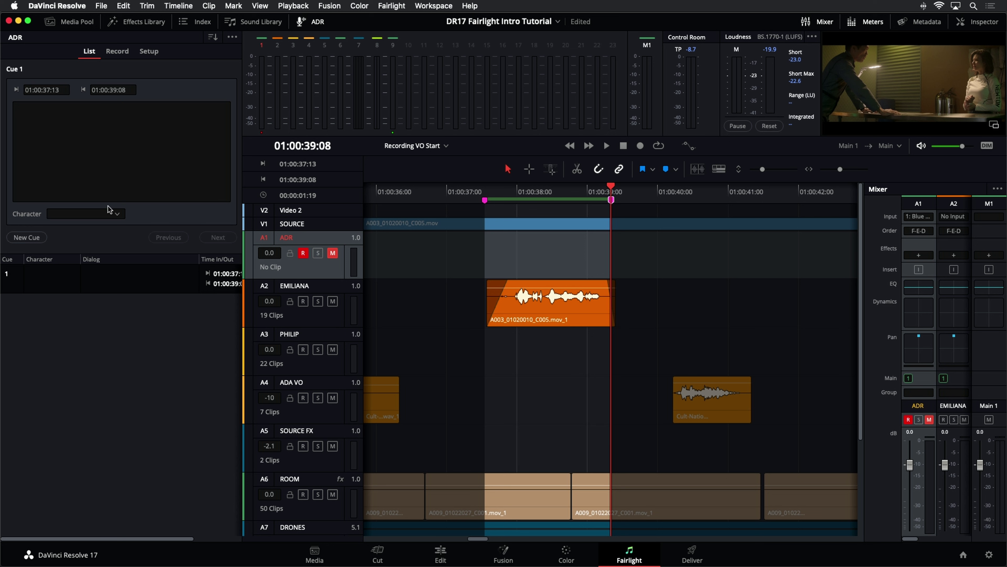
{"action": "left_click", "coordinate": [111, 214]}
{"action": "left_click", "coordinate": [99, 251]}
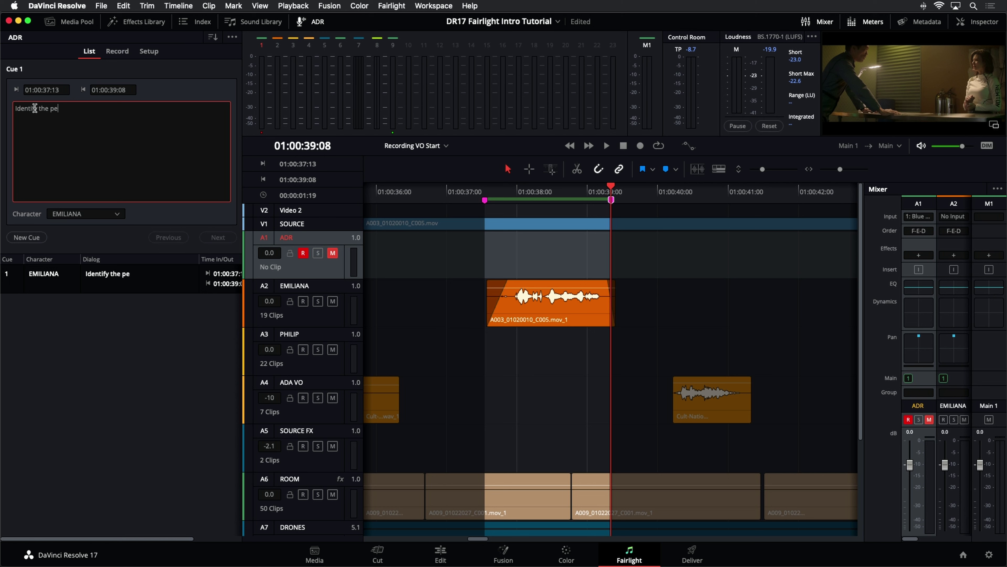
{"action": "type", "text": "rson on the medlab"}
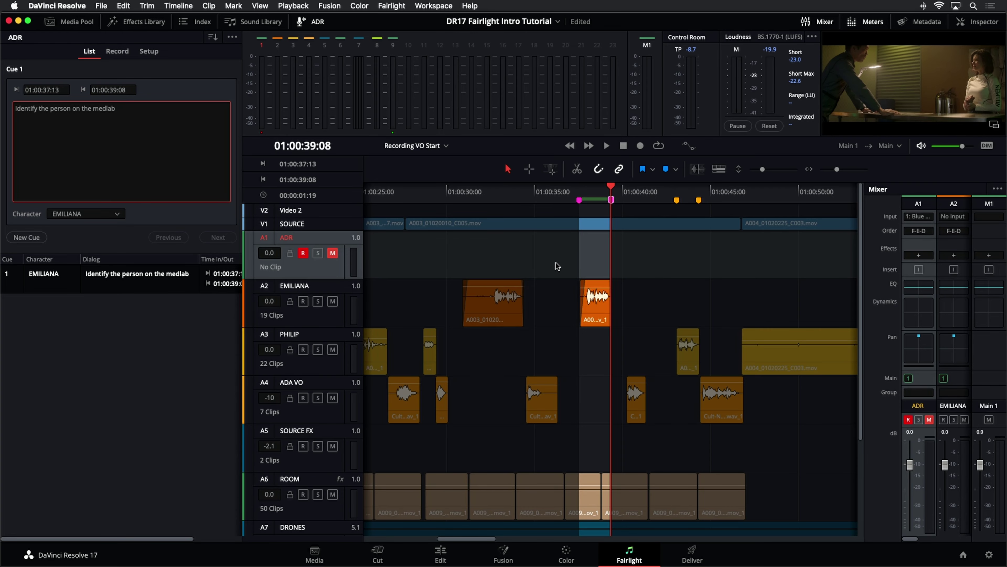
Deselect the ADR track and clear the in and out points from the timeline.
{"action": "left_click", "coordinate": [610, 261]}
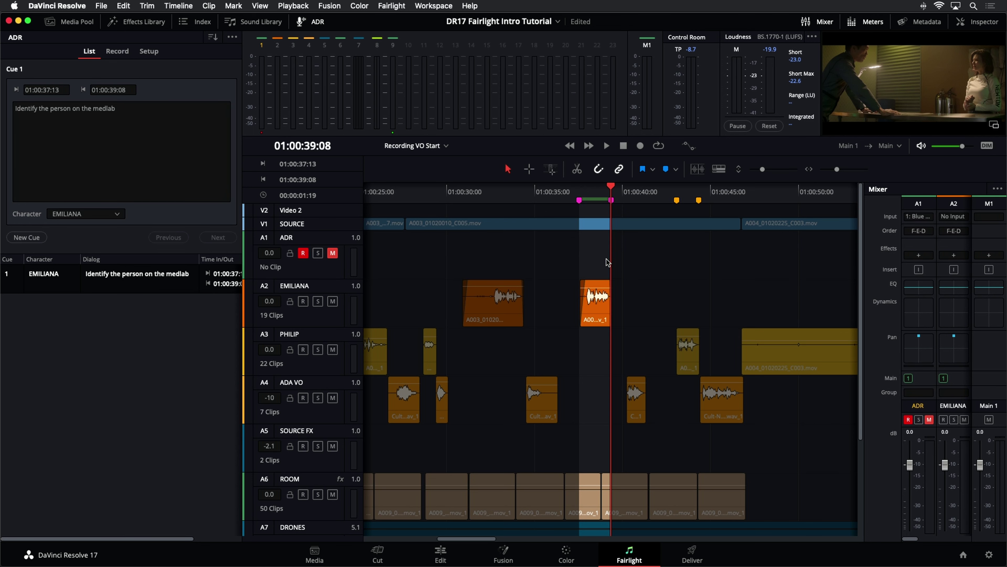
{"action": "left_click", "coordinate": [608, 262]}
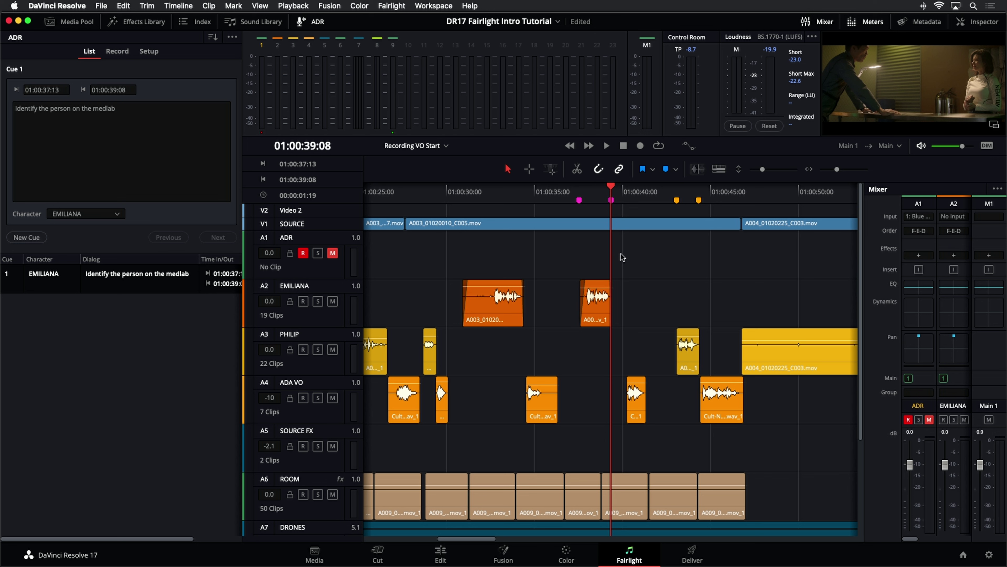
{"action": "left_click", "coordinate": [238, 7]}
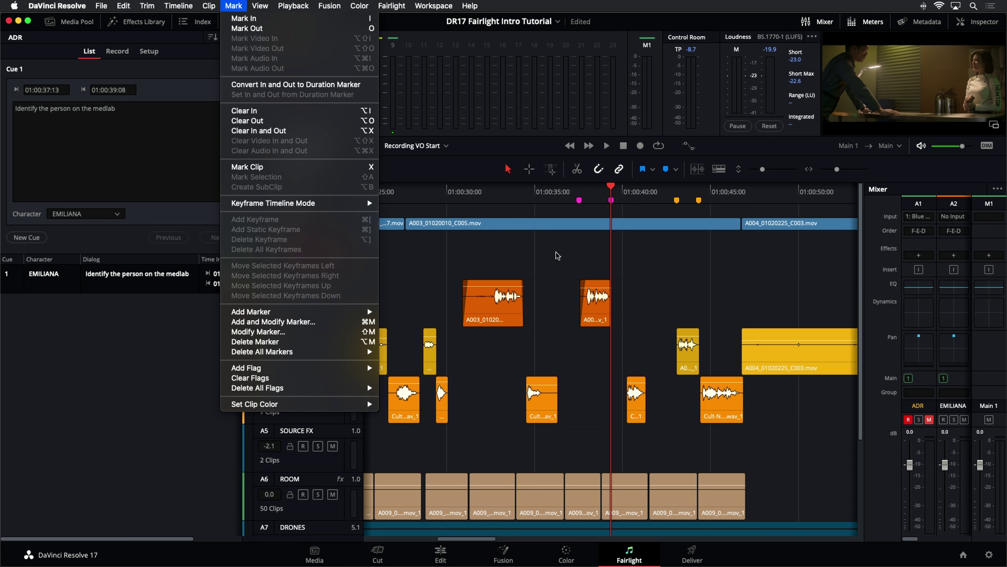
{"action": "left_click", "coordinate": [559, 258]}
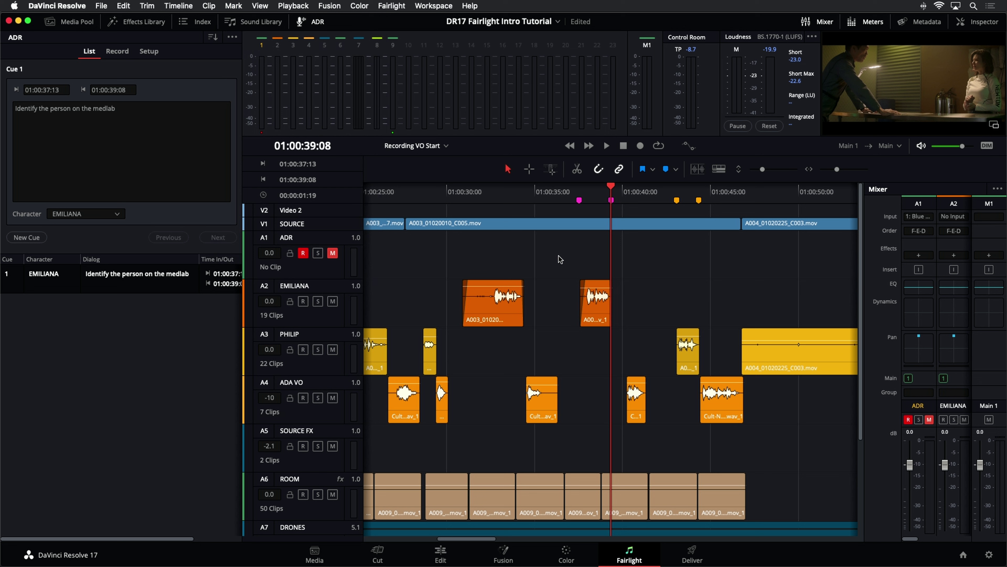
Mark the range of the PHILIP clip between the two orange markers, starting at 01:00:43:01, and play it from in to out.
{"action": "left_click", "coordinate": [674, 194]}
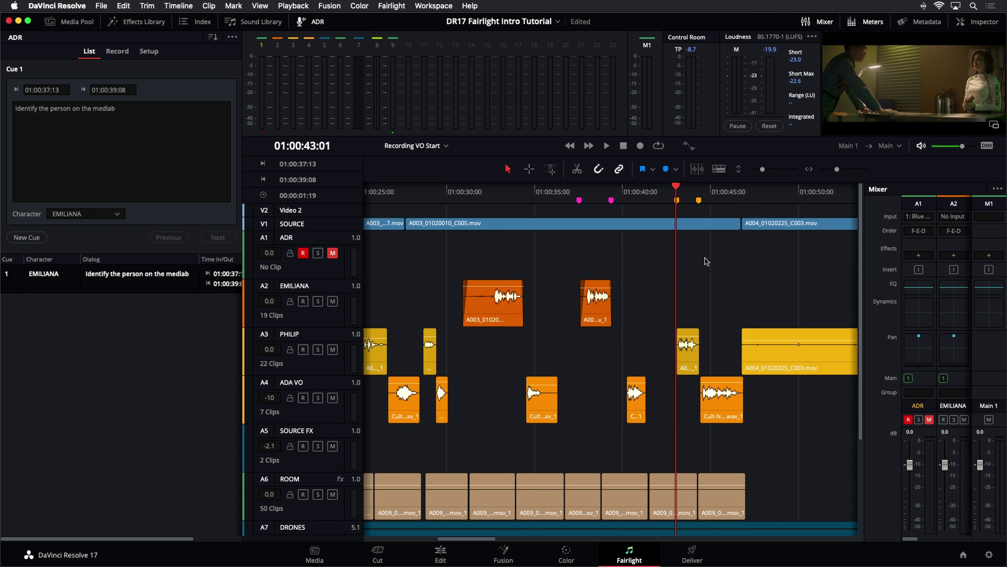
{"action": "key", "text": "super+equal"}
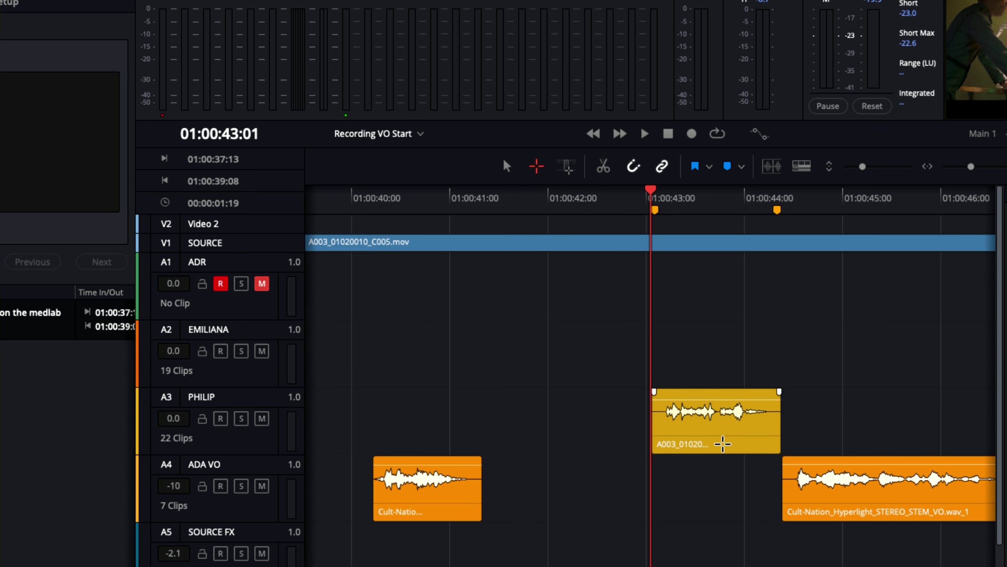
{"action": "left_click", "coordinate": [723, 444]}
{"action": "left_click", "coordinate": [723, 445]}
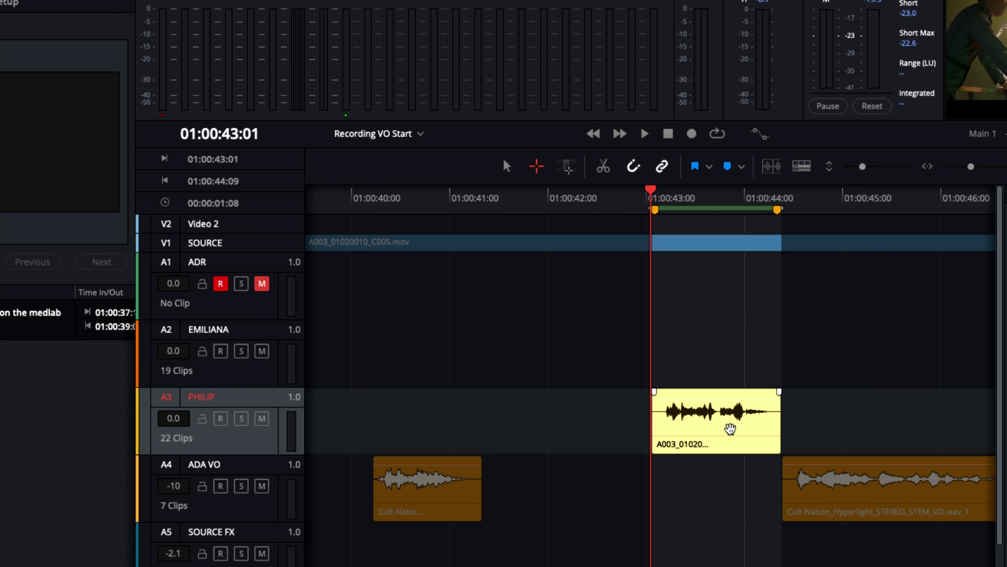
{"action": "key", "text": "a"}
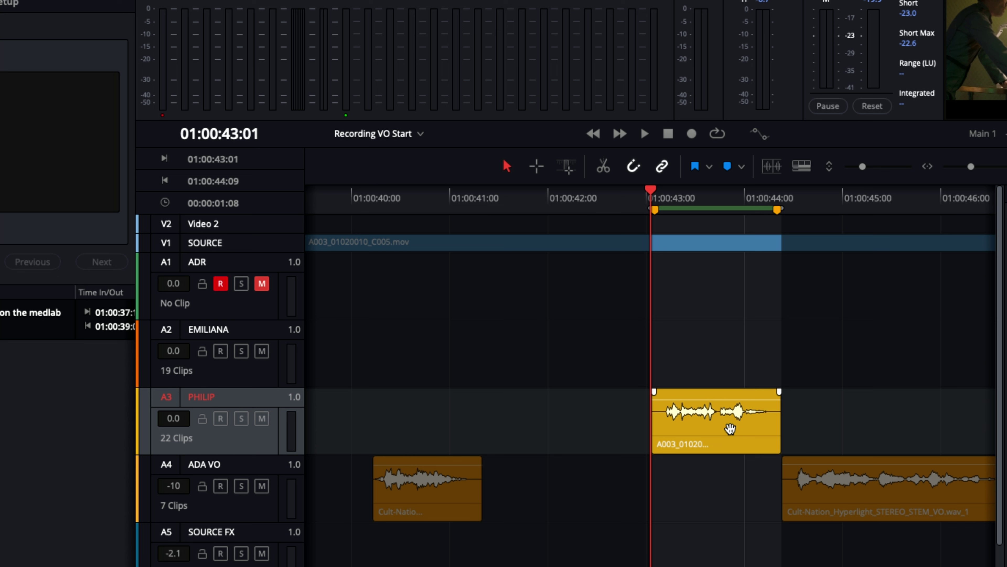
{"action": "key", "text": "alt+slash"}
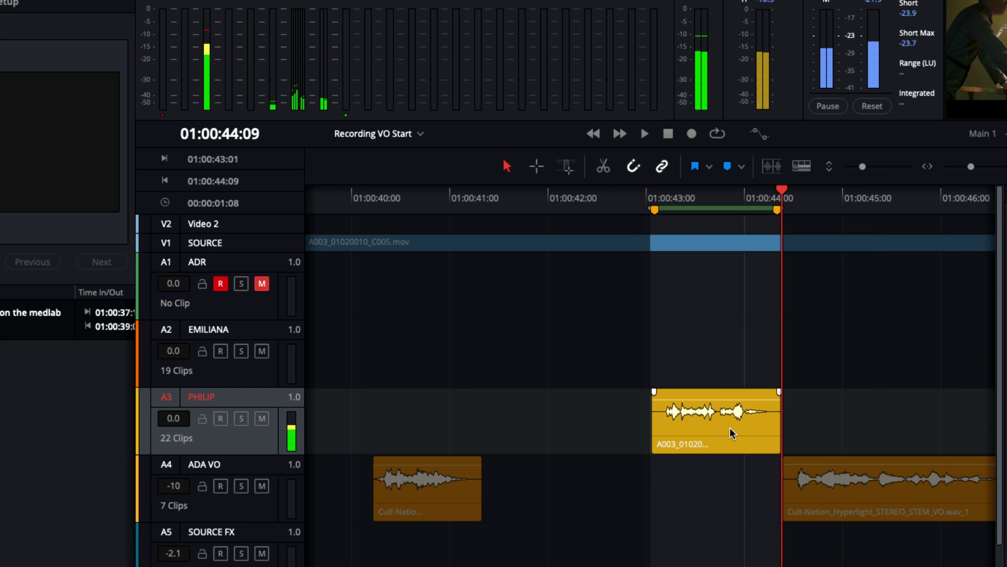
{"action": "key", "text": "alt+slash"}
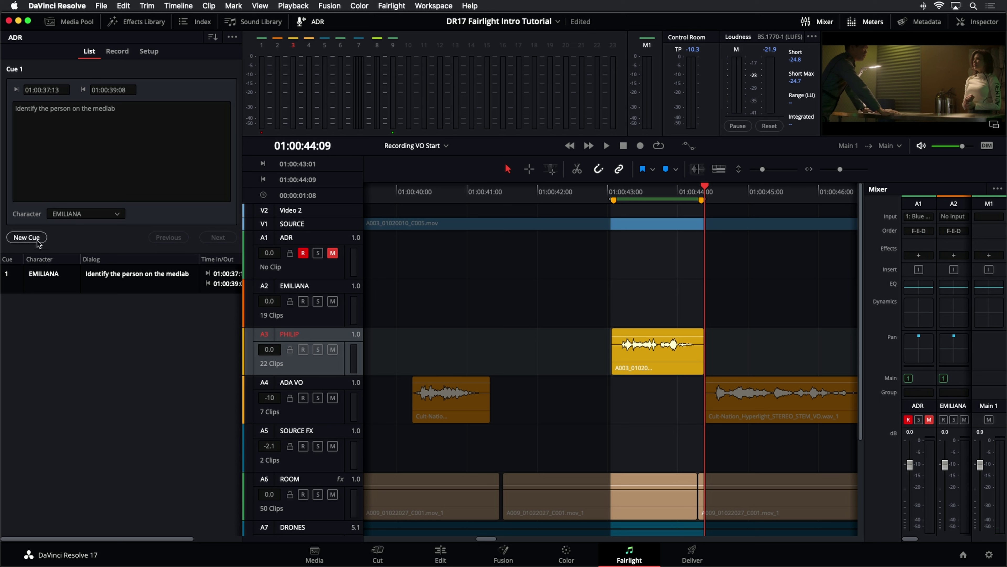
Create a second ADR cue from the marked range, assign it to PHILIP and open its dialog text for editing.
{"action": "left_click", "coordinate": [26, 237]}
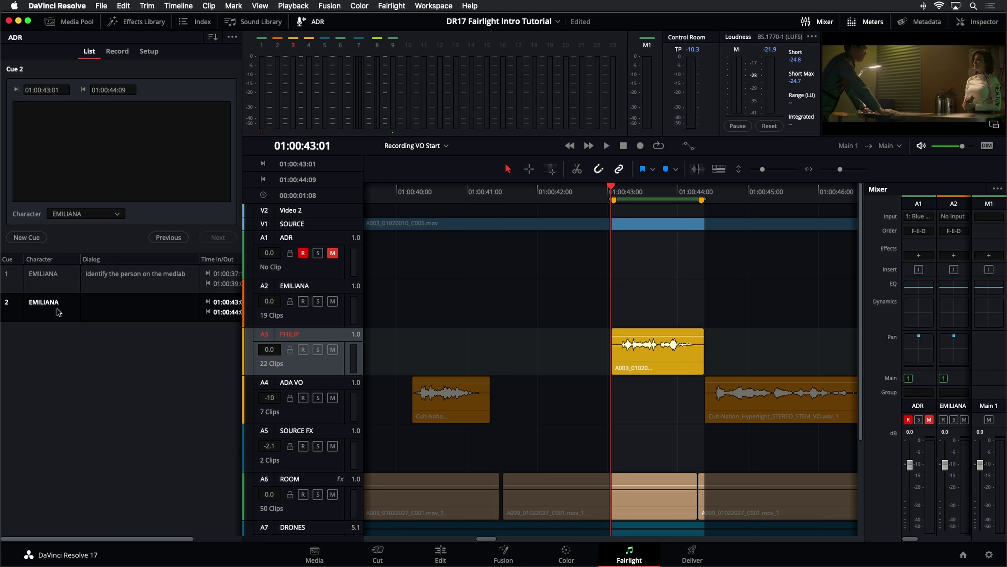
{"action": "left_click", "coordinate": [105, 214]}
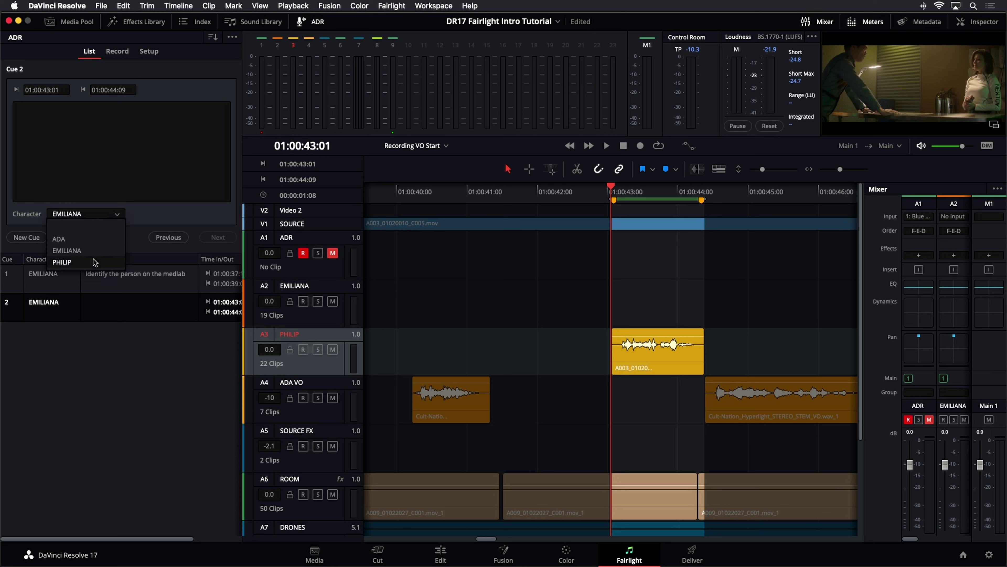
{"action": "left_click", "coordinate": [87, 253]}
{"action": "left_click", "coordinate": [89, 140]}
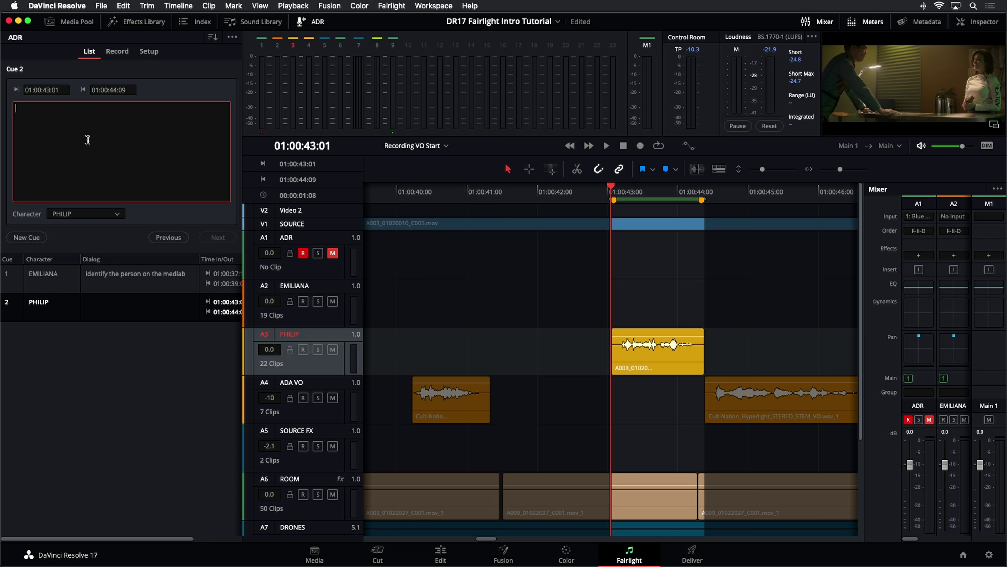